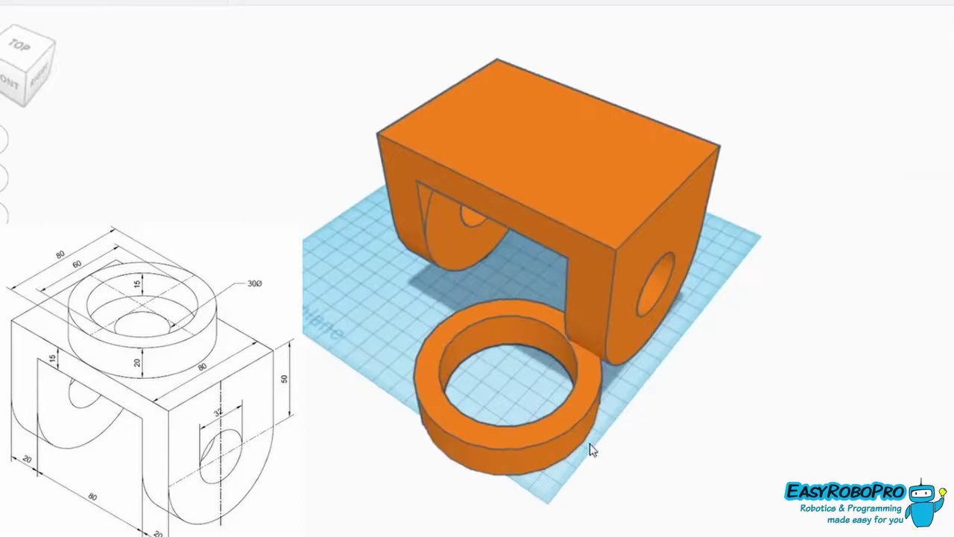
Align the ring vertically with the bracket and raise it to sit on the bracket's top face
right_click_drag(590, 445, 611, 403)
key("ctrl+a")
key("l")
left_click(607, 264)
right_click_drag(649, 347, 688, 348)
left_click(688, 348)
left_click(558, 138)
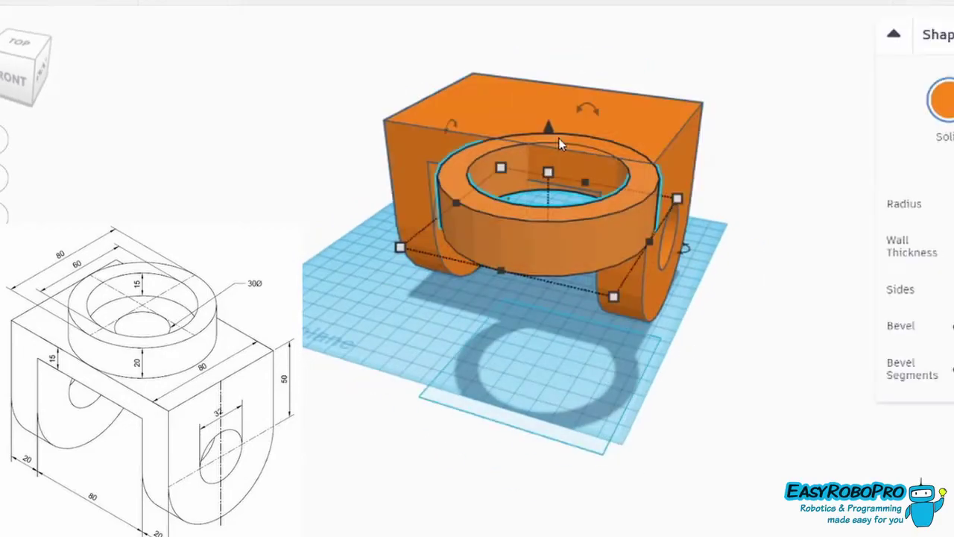
left_click_drag(550, 129, 550, 128)
Center the ring on the bracket's top face in both horizontal directions using Align
left_click(558, 111, "shift")
key("l")
left_click(492, 456)
right_click_drag(656, 321, 641, 462)
left_click(513, 460)
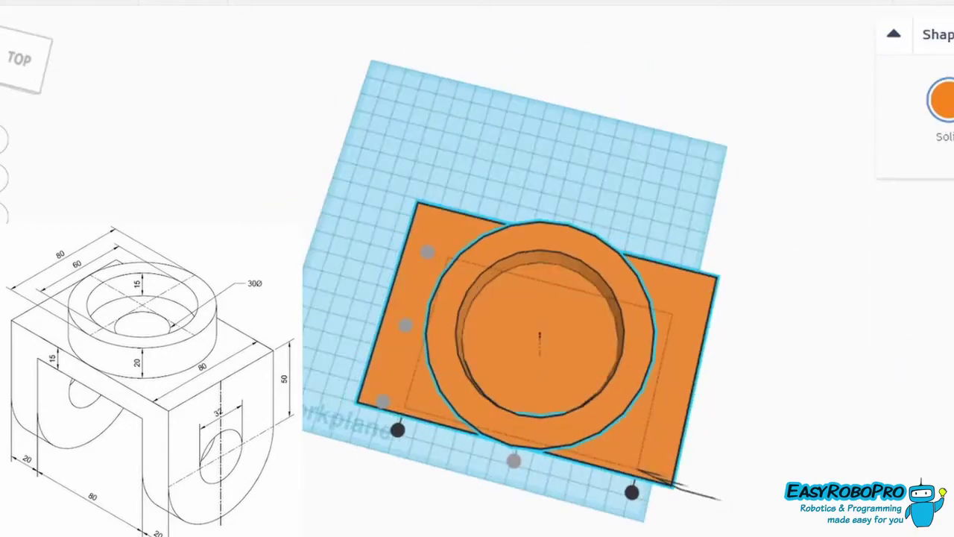
right_click_drag(783, 477, 726, 441)
key("l")
left_click(746, 373)
Align the hole cylinder with the top of the ringed bracket and center it inside the ring
right_click_drag(745, 372, 806, 397)
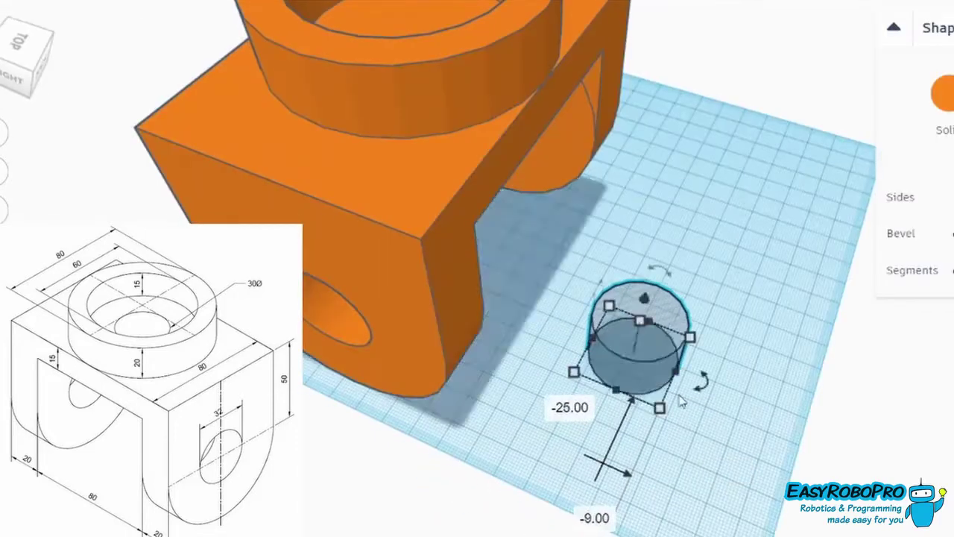
scroll(624, 420, "down", 3)
left_click(521, 220, "shift")
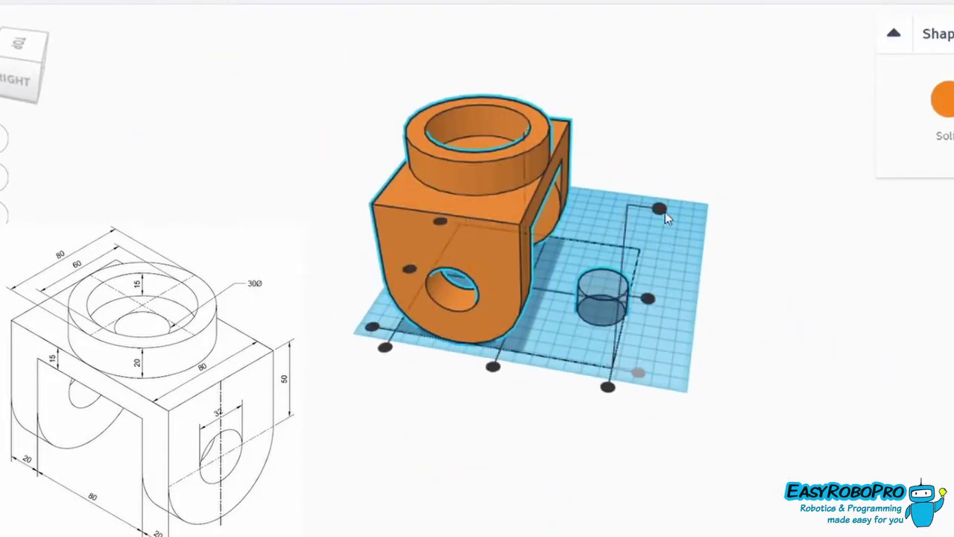
left_click(660, 209)
right_click_drag(665, 212, 581, 313)
left_click(420, 323)
left_click(497, 205)
left_click(671, 396)
right_click_drag(670, 396, 592, 318)
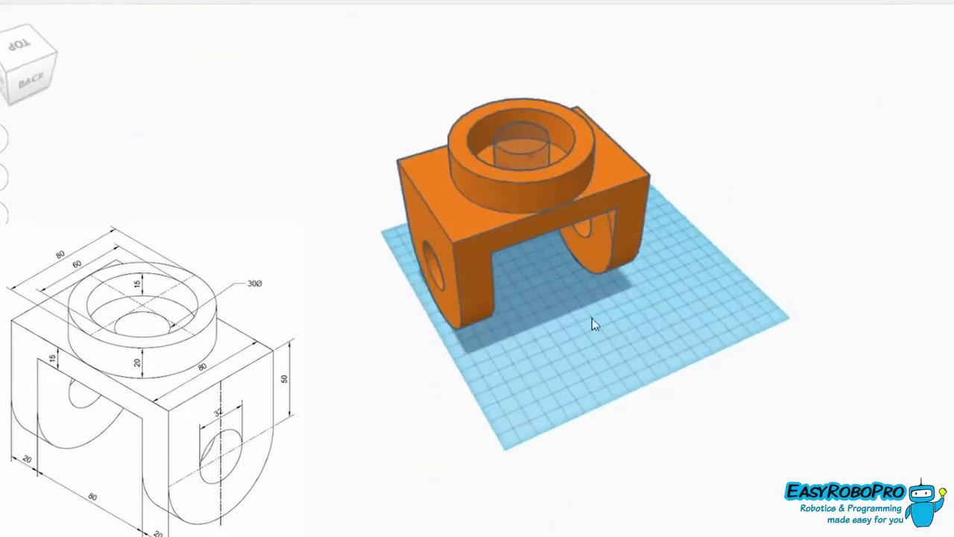
Lower the hole cylinder through the bracket's top plate to cut the round opening inside the ring
left_click(522, 150)
right_click_drag(567, 187, 539, 249)
scroll(539, 249, "up", 3)
left_click_drag(525, 75, 526, 107)
left_click(596, 388)
right_click_drag(596, 387, 552, 398)
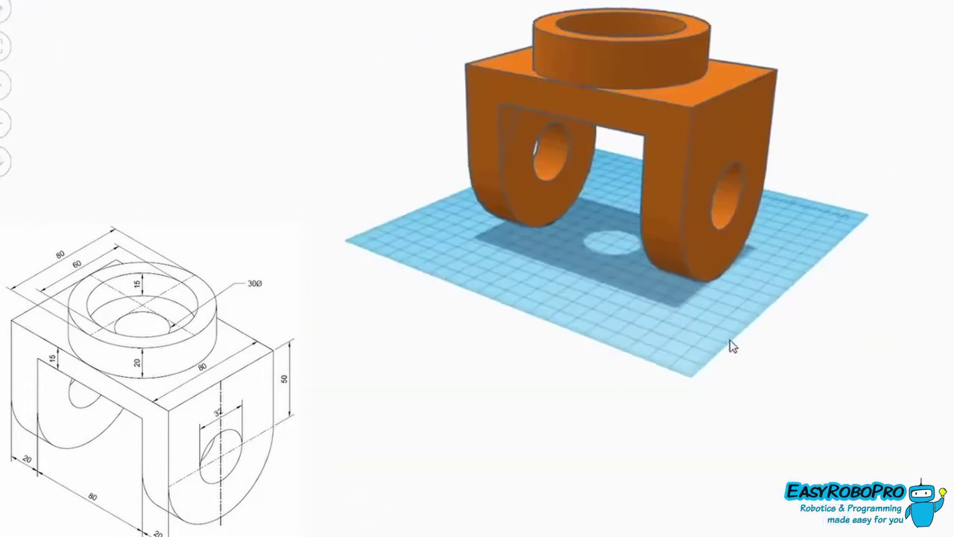
right_click_drag(731, 346, 766, 379)
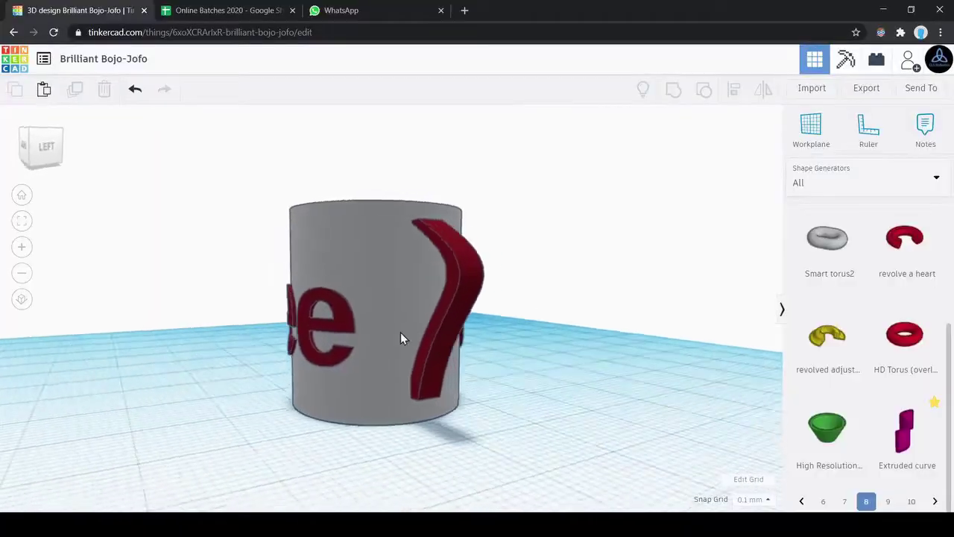
mouse_move(400, 336)
right_mouse_down()
mouse_move(266, 345)
mouse_move(106, 326)
right_mouse_up()
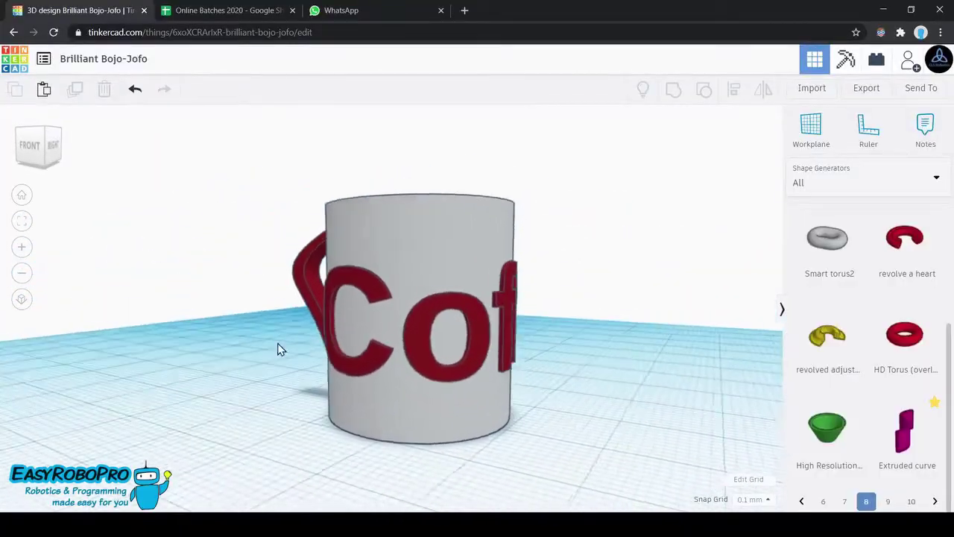
right_click_drag(676, 390, 622, 395)
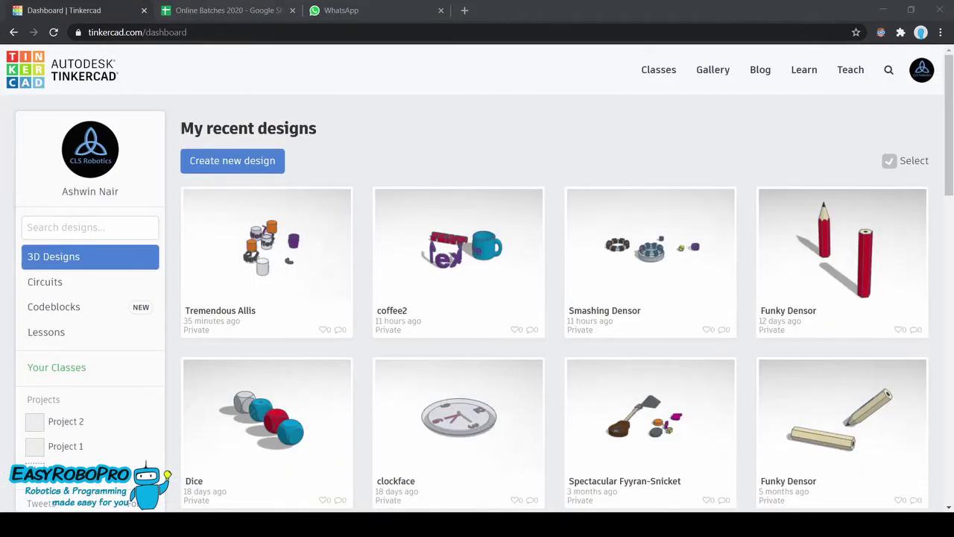
Create a new 3D design and place a solid orange cylinder on the workplane
mouse_move(292, 230)
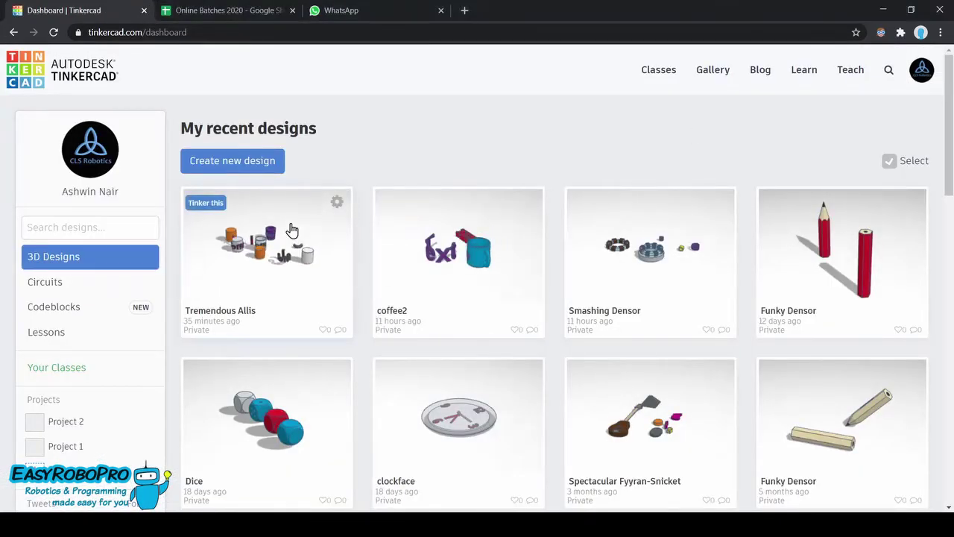
left_click(265, 162)
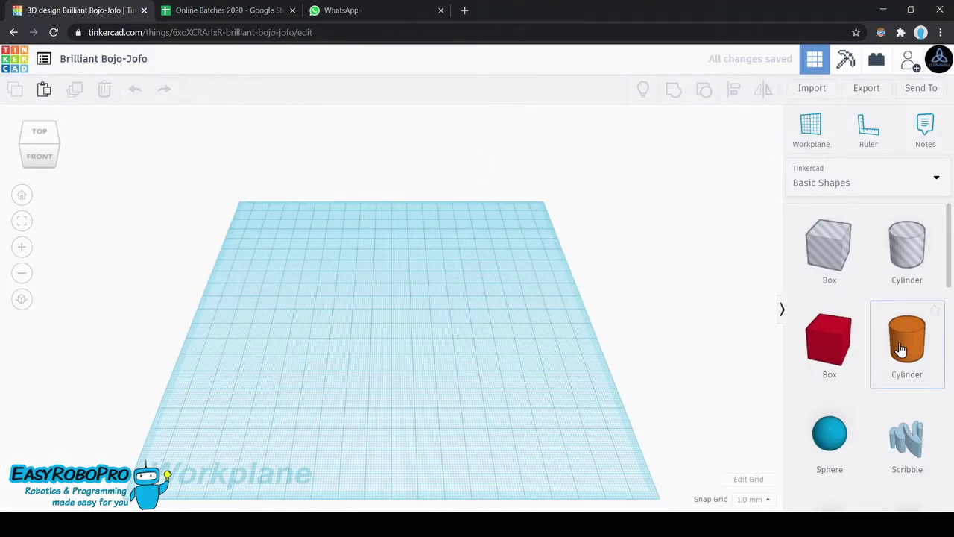
left_click_drag(907, 340, 292, 340)
scroll(294, 337, "up", 4)
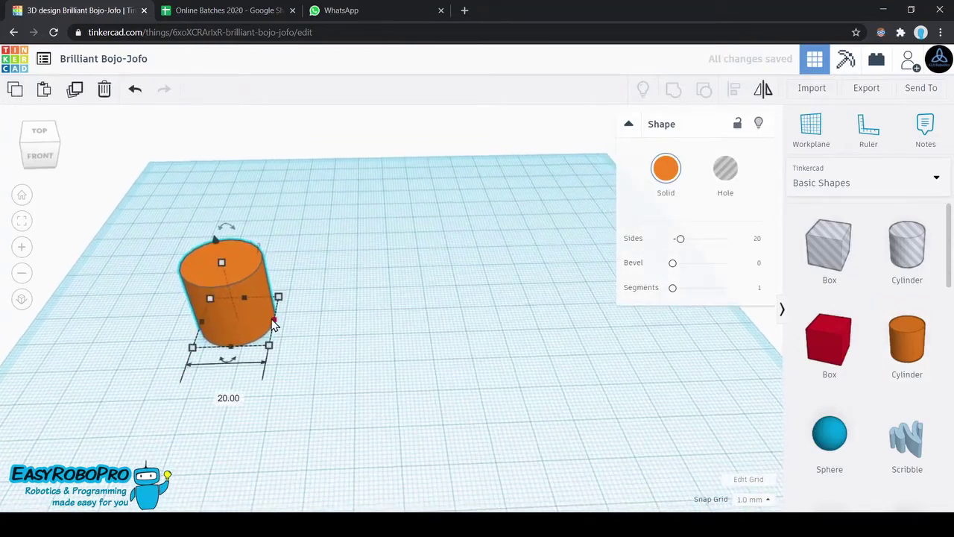
left_click_drag(268, 320, 347, 325)
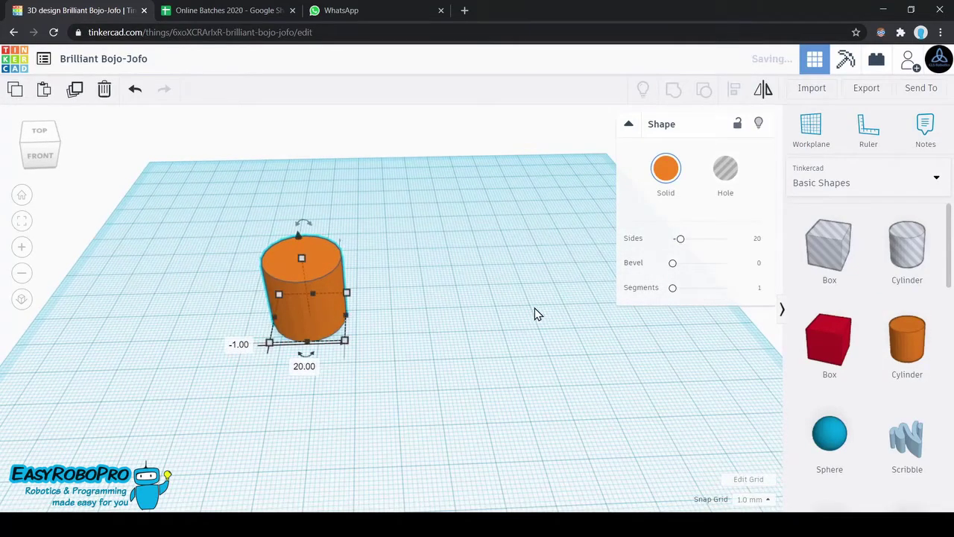
Set the cylinder's number of sides to 40 and its height to 25 mm
left_click(760, 239)
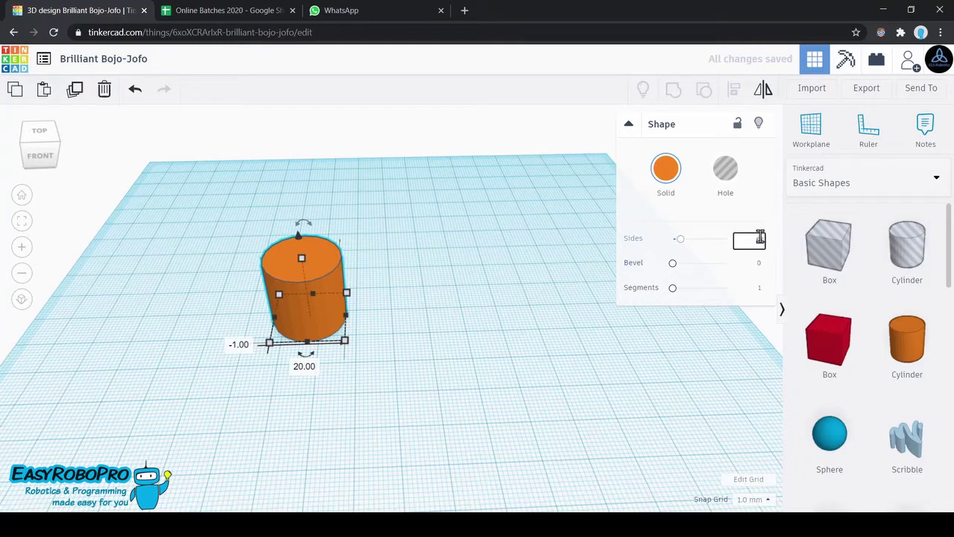
type("40")
key("Return")
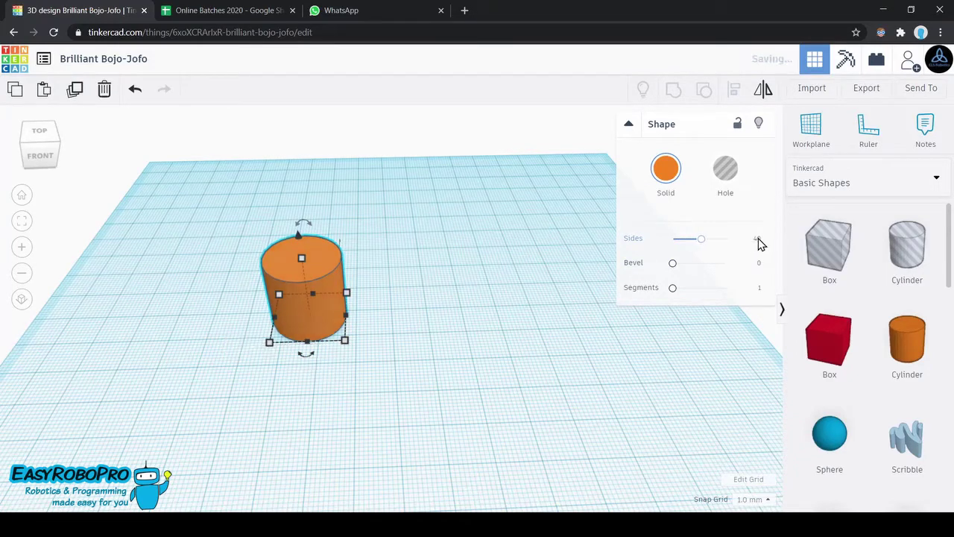
mouse_move(299, 259)
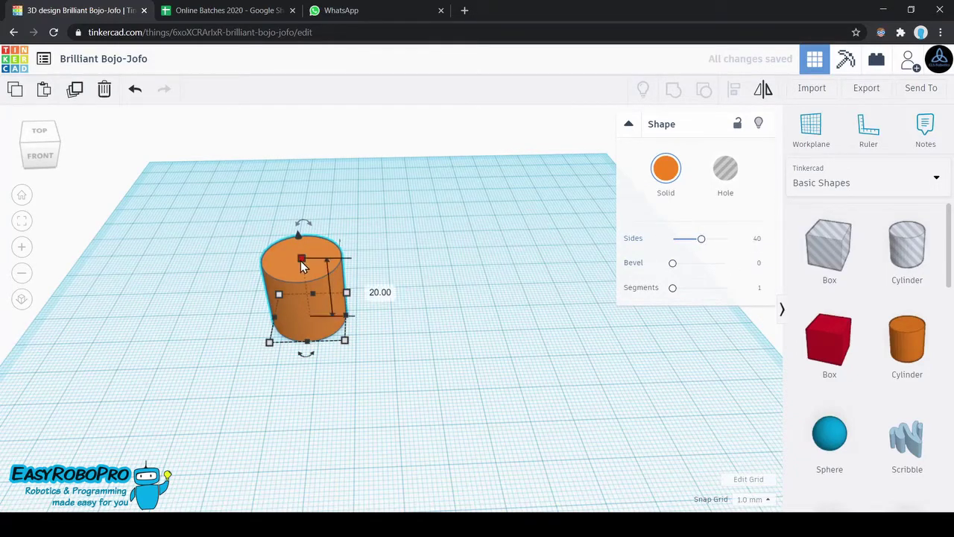
left_click(372, 288)
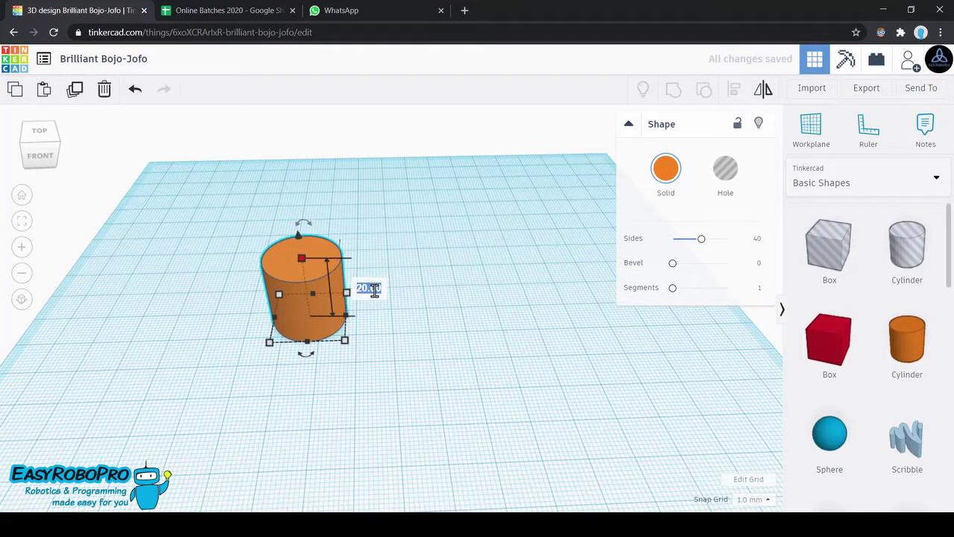
type("25")
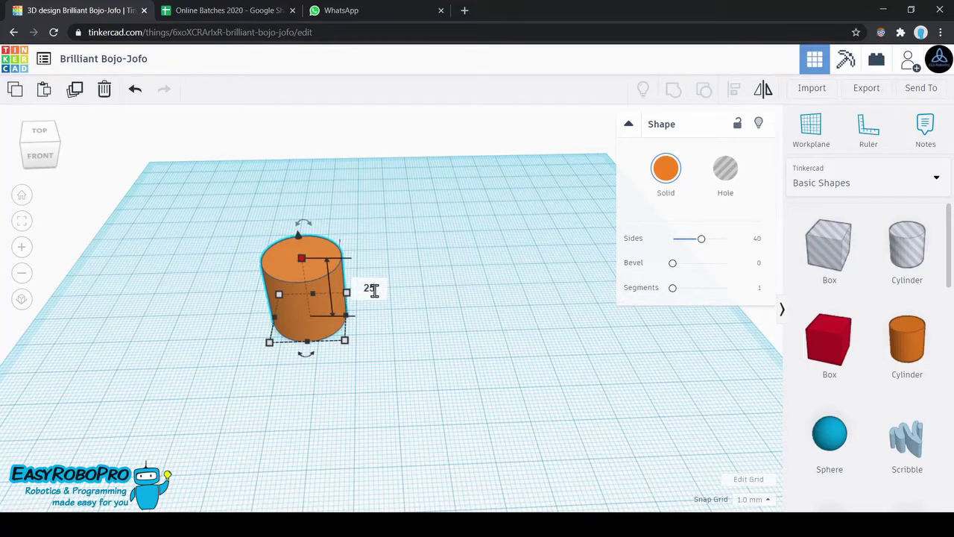
key("Return")
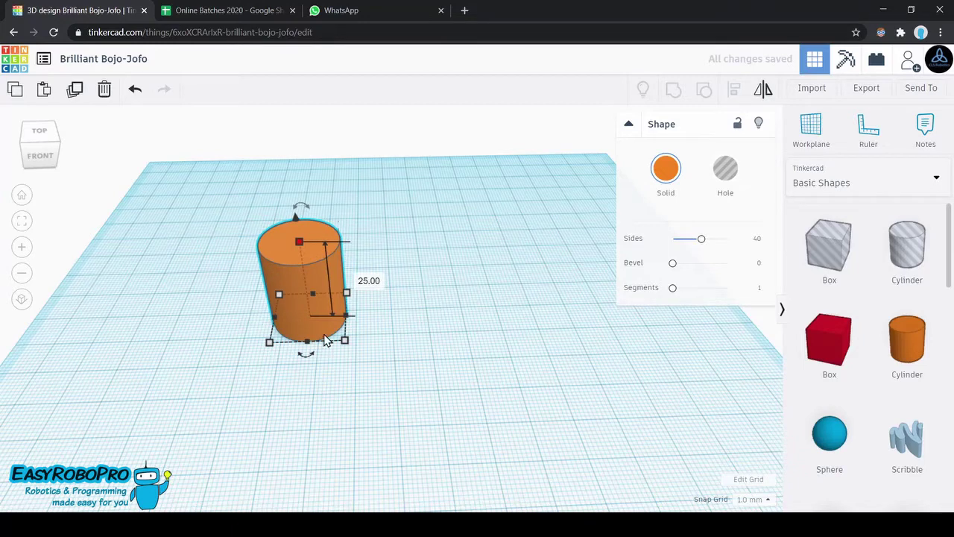
Set both the length and the width of the cylinder's base to 22 mm
mouse_move(343, 340)
left_click(407, 314)
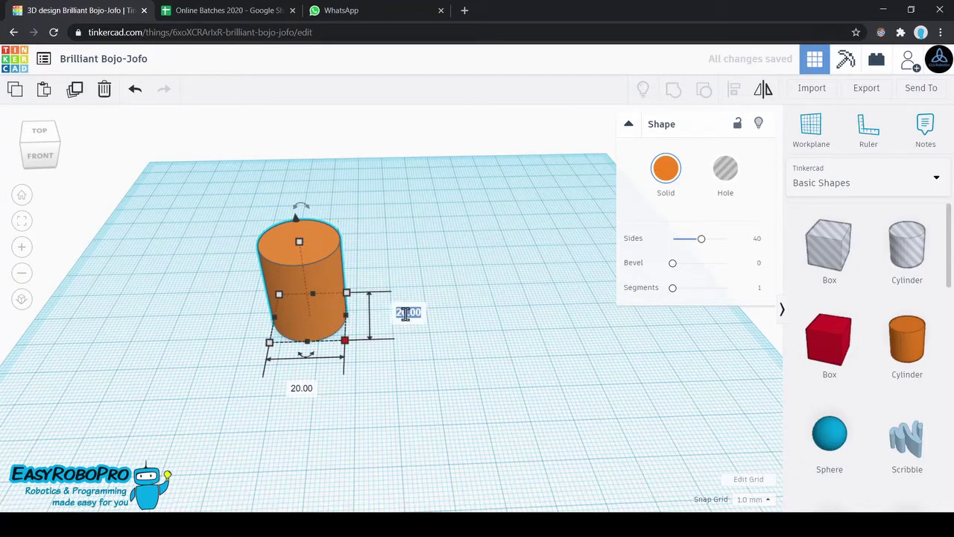
key("BackSpace")
type("22")
key("Return")
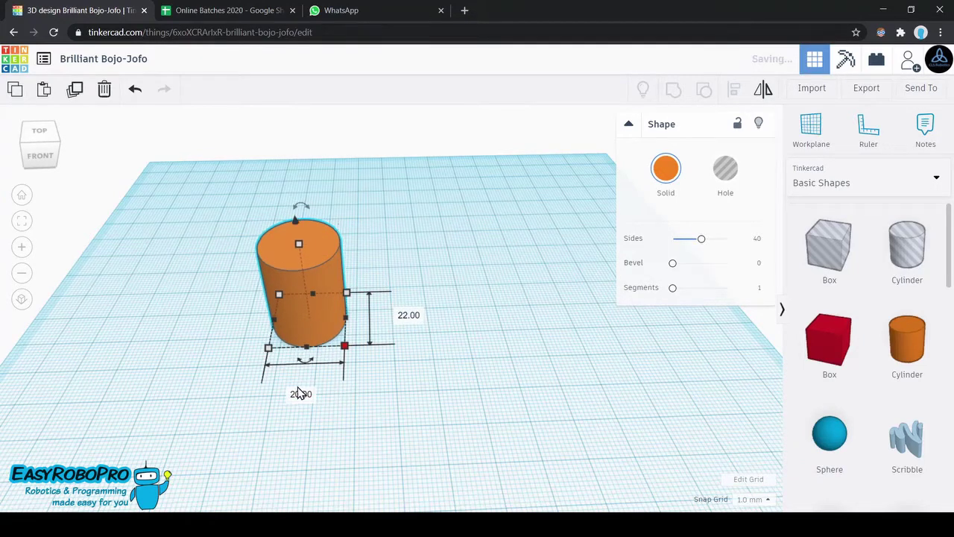
left_click(307, 391)
type("22")
key("Return")
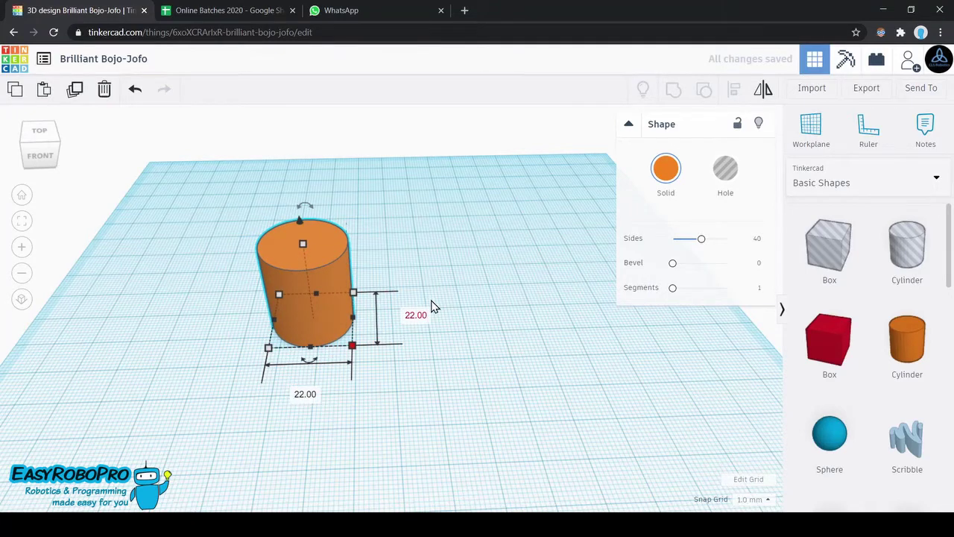
Change the cylinder's solid color to light gray
left_click(673, 173)
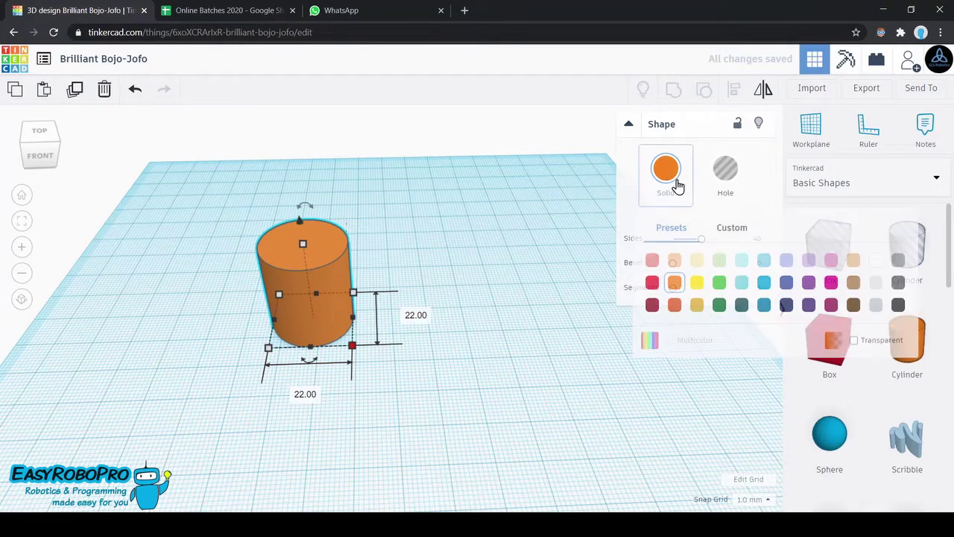
left_click(878, 282)
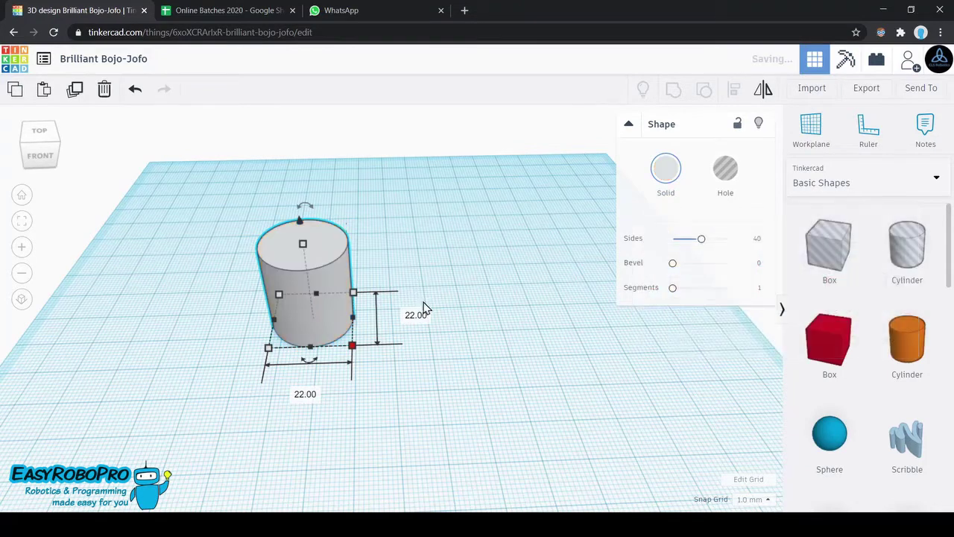
left_click(474, 374)
Make two copies of the gray cylinder and place them near the back-left corner of the workplane
left_click(310, 310)
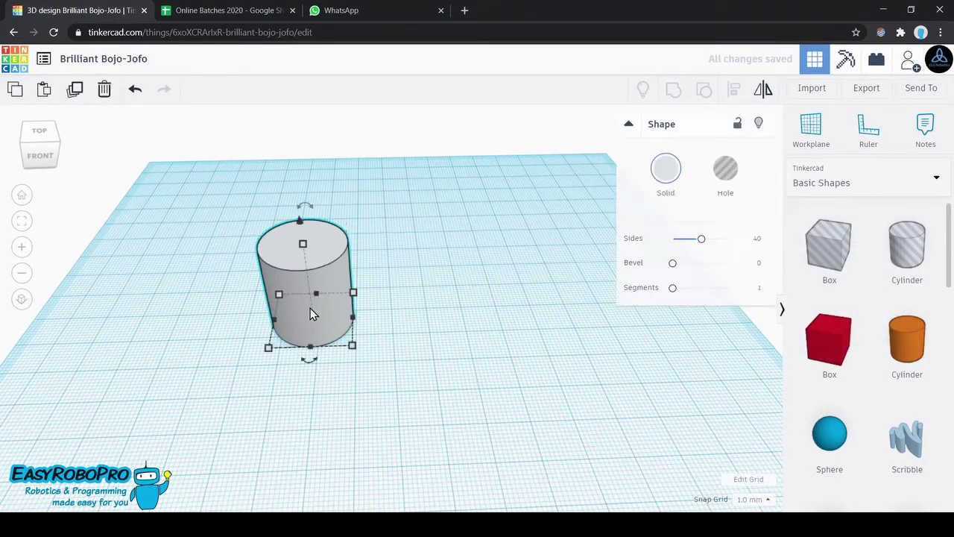
key("ctrl+v")
left_click_drag(347, 320, 144, 252)
key("ctrl+v")
left_click(144, 252)
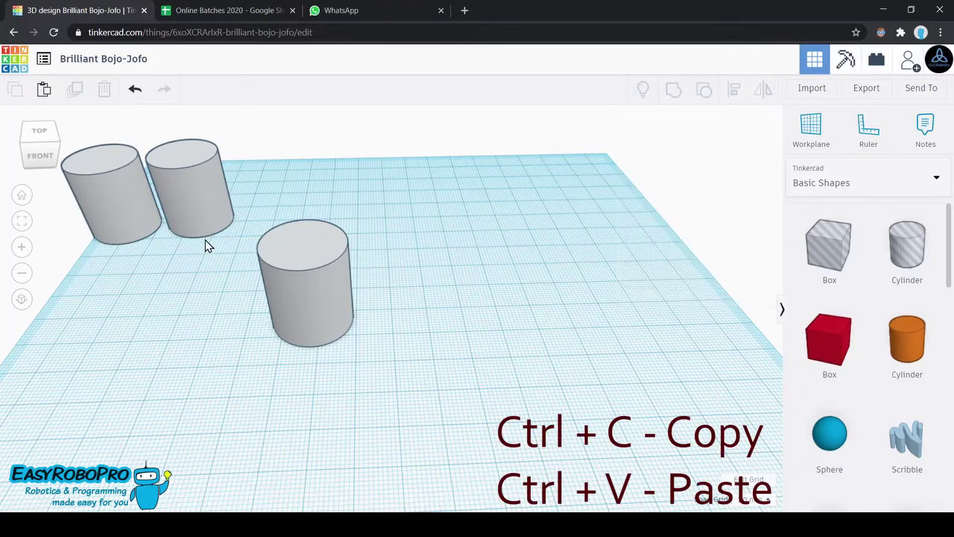
Move one copy beside the original cylinder and turn it into a hole
left_click_drag(208, 233, 456, 340)
left_click(722, 173)
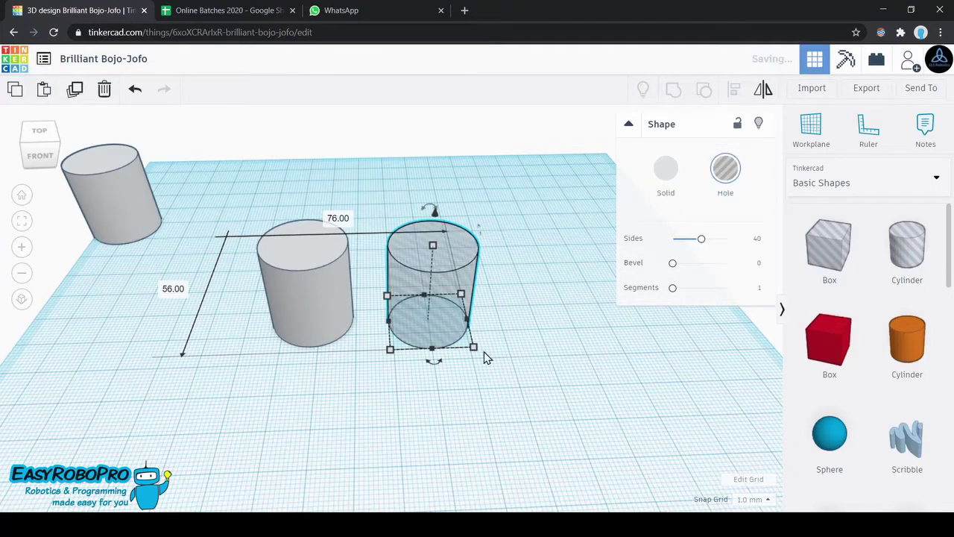
Set the hole cylinder's length and width to 20 mm and its height to 23 mm
mouse_move(474, 346)
left_click(542, 318)
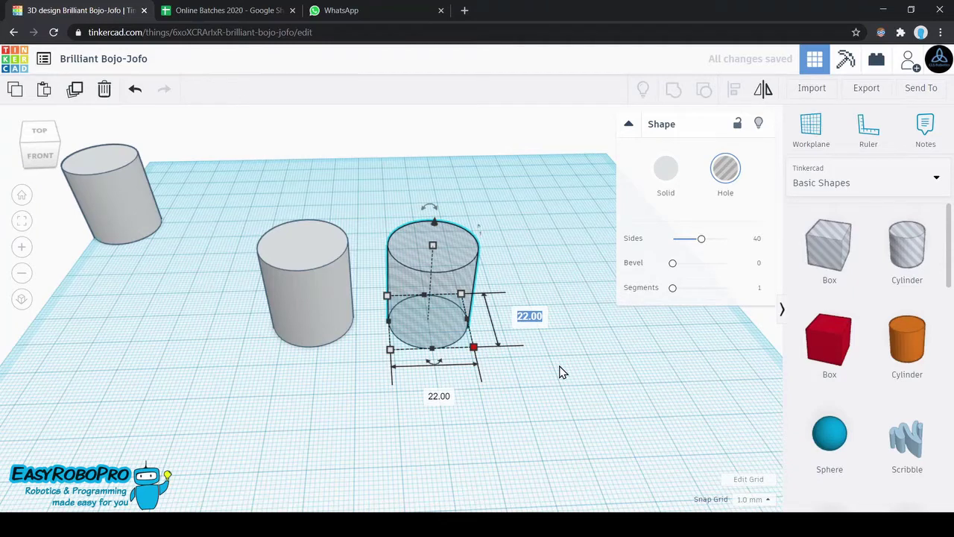
type("20")
left_click(440, 390)
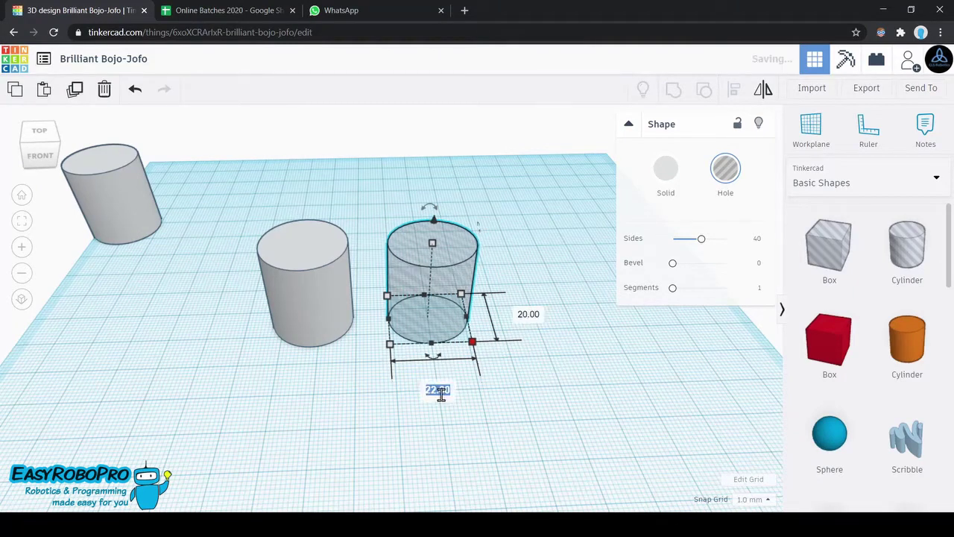
type("20")
key("Return")
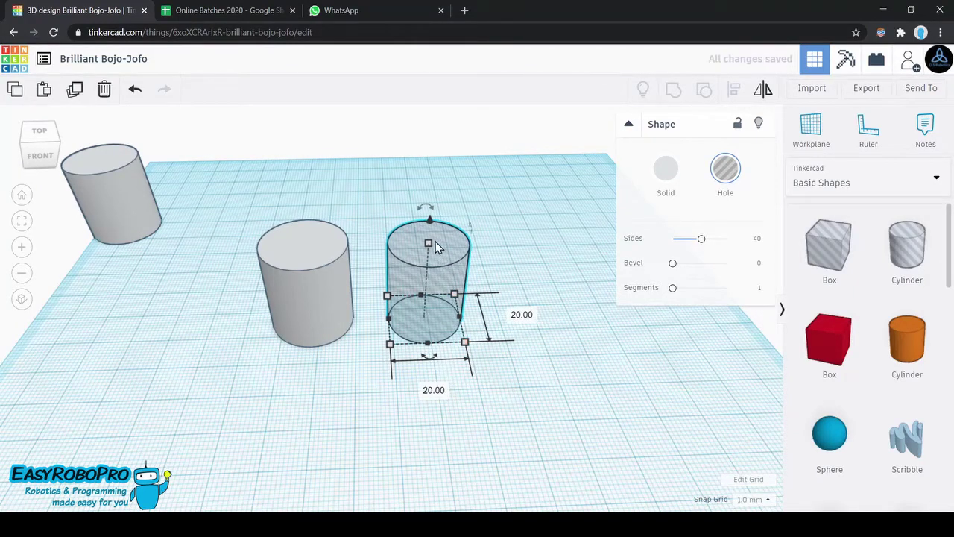
mouse_move(430, 244)
left_click(487, 284)
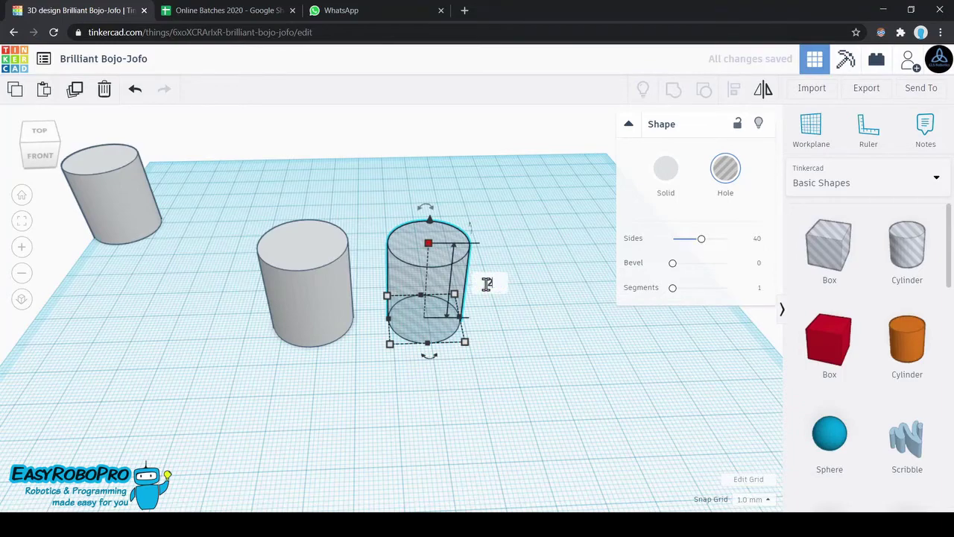
key("Return")
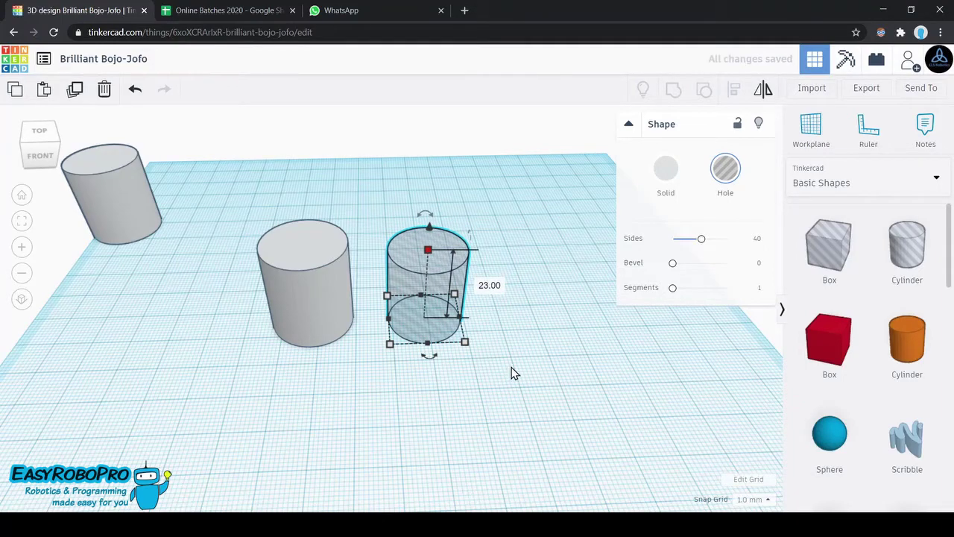
Raise the hole cylinder 2 mm above the workplane and deselect it
right_click_drag(517, 335, 517, 318)
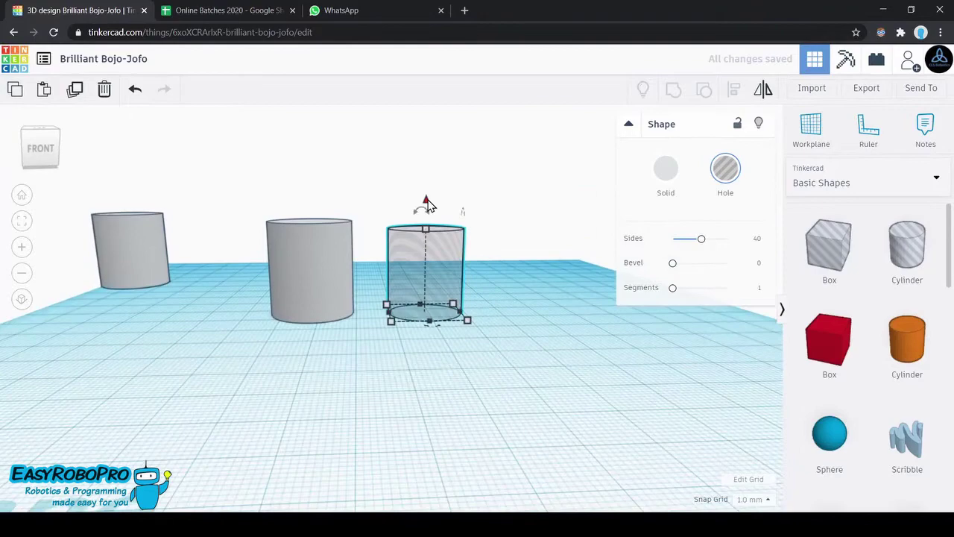
left_click_drag(428, 205, 428, 195)
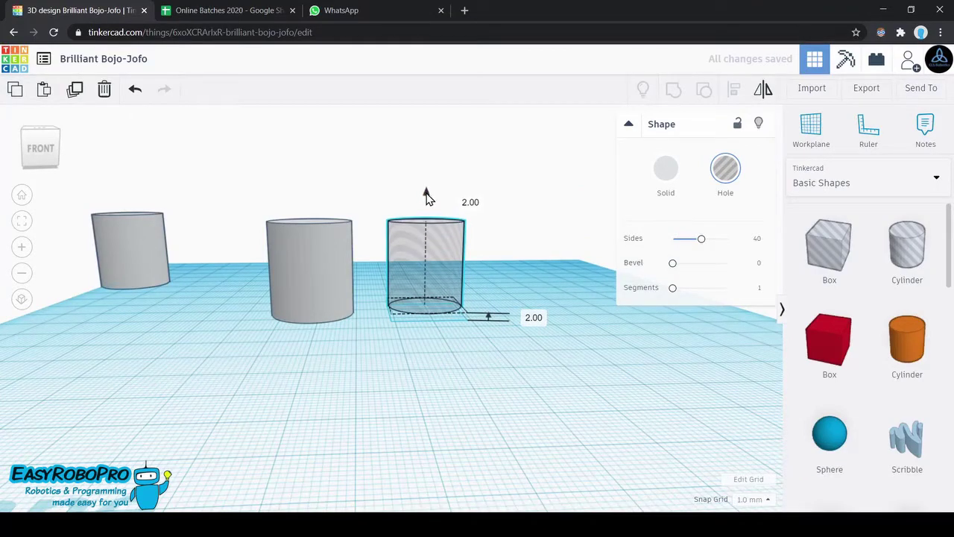
left_click(569, 357)
right_click_drag(569, 360, 551, 447)
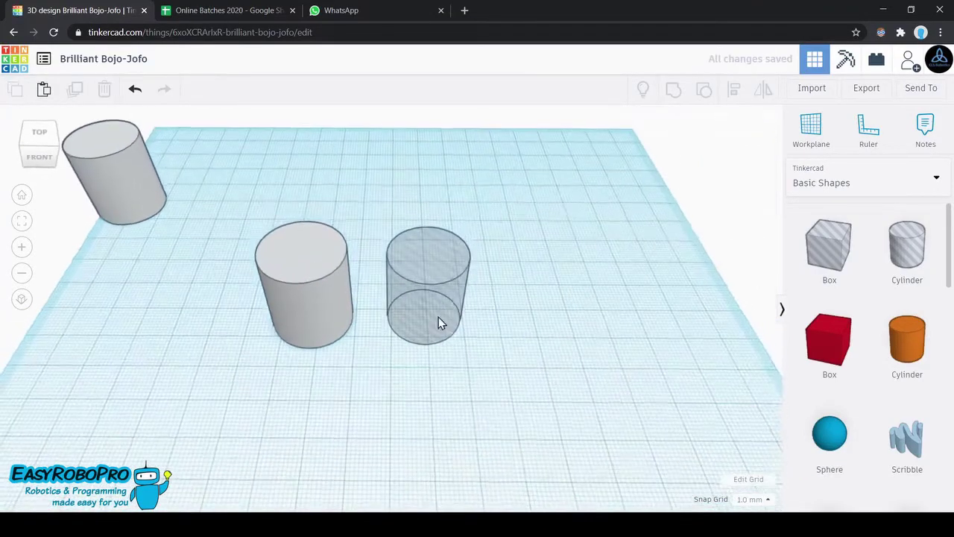
Move the hole cylinder toward the back of the workplane and place the remaining gray copy beside the original cylinder
left_click_drag(415, 280, 319, 154)
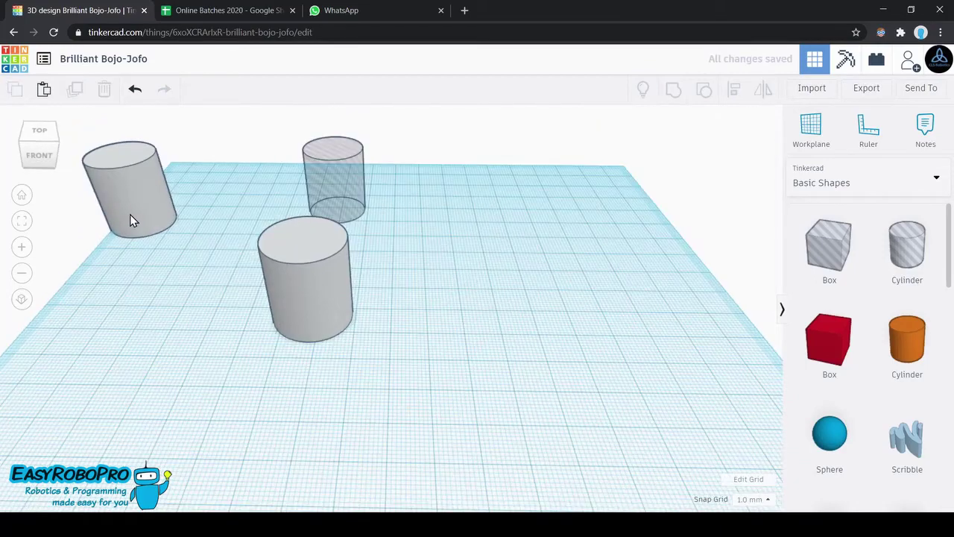
left_click_drag(130, 216, 456, 322)
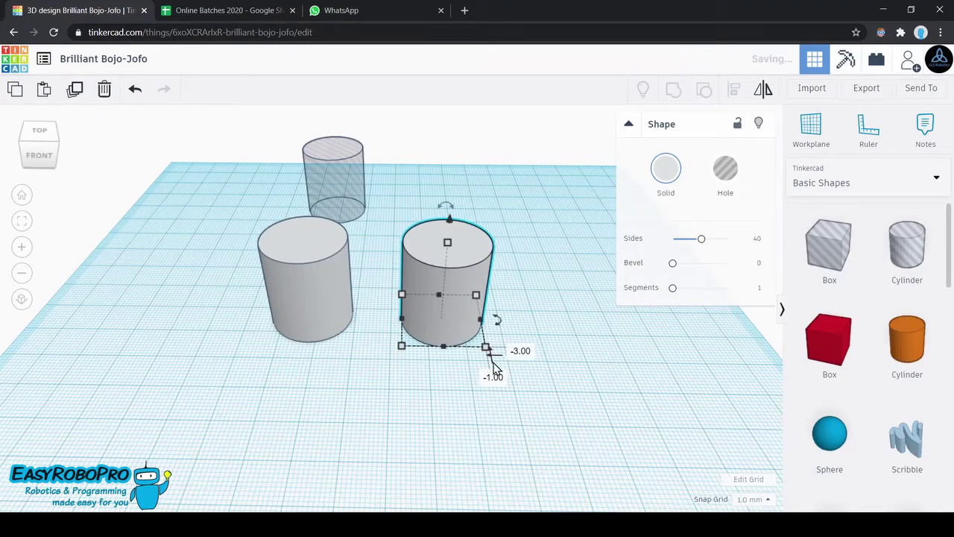
left_click(458, 390)
Set the gray copy's length and width to 23 mm, move it to the back-left beside the hole cylinder, and deselect it
left_click(475, 337)
left_click(485, 347)
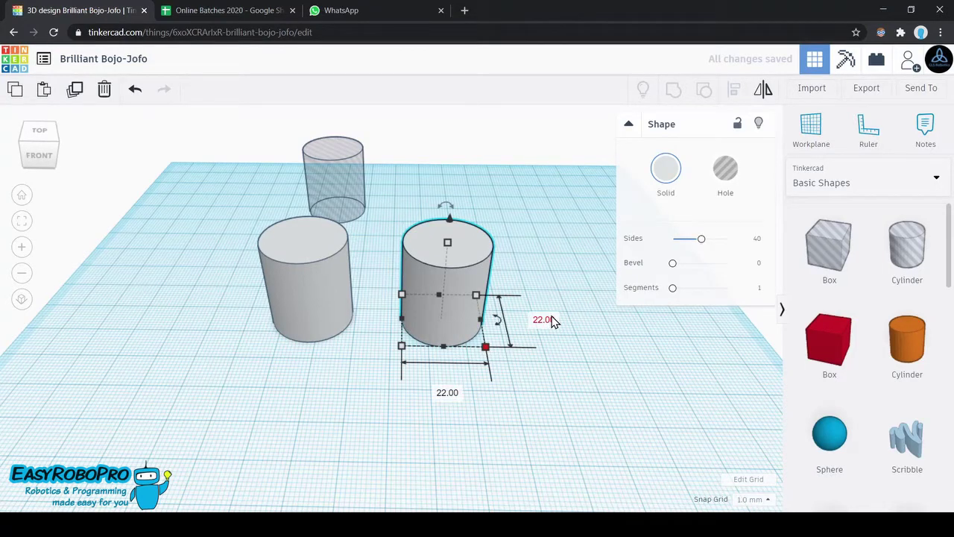
left_click(549, 320)
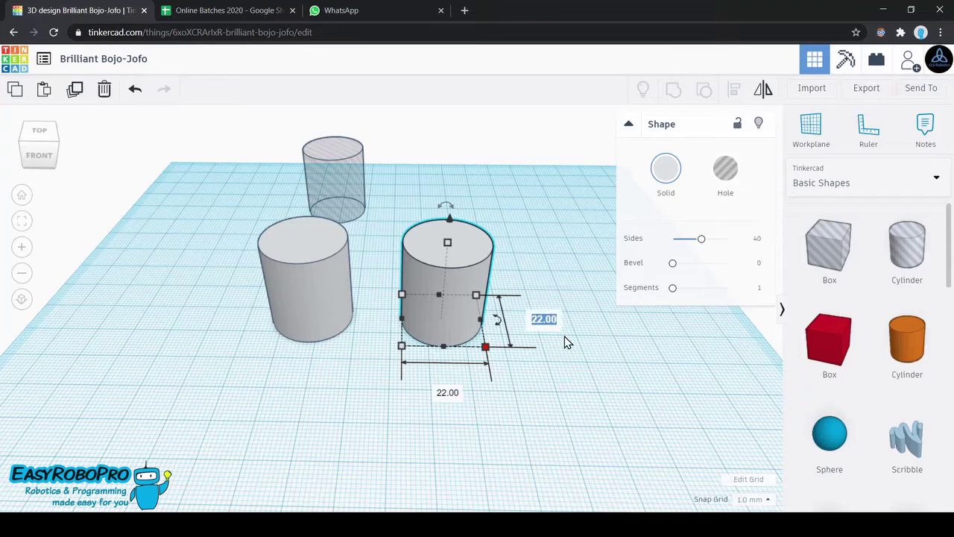
type("23")
left_click(446, 393)
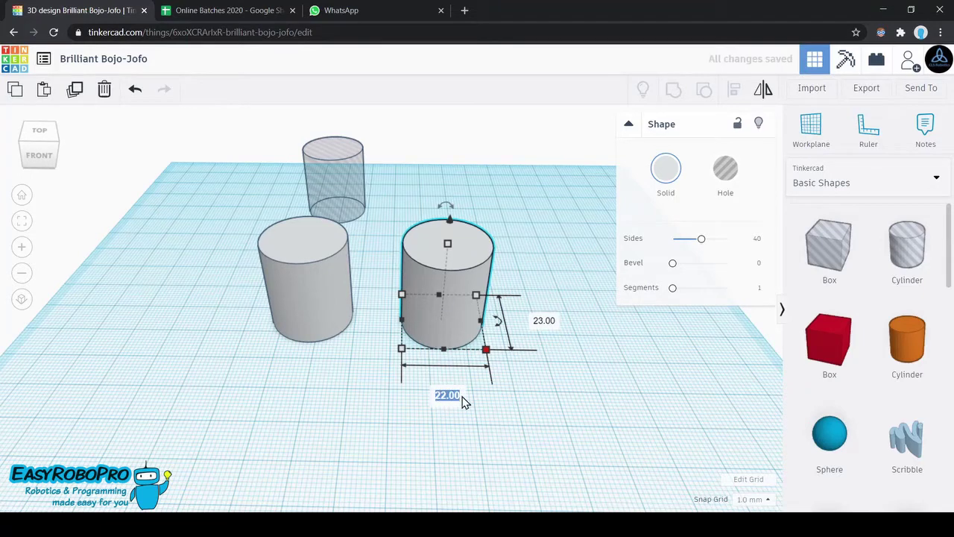
type("23")
key("Return")
left_click_drag(439, 331, 215, 205)
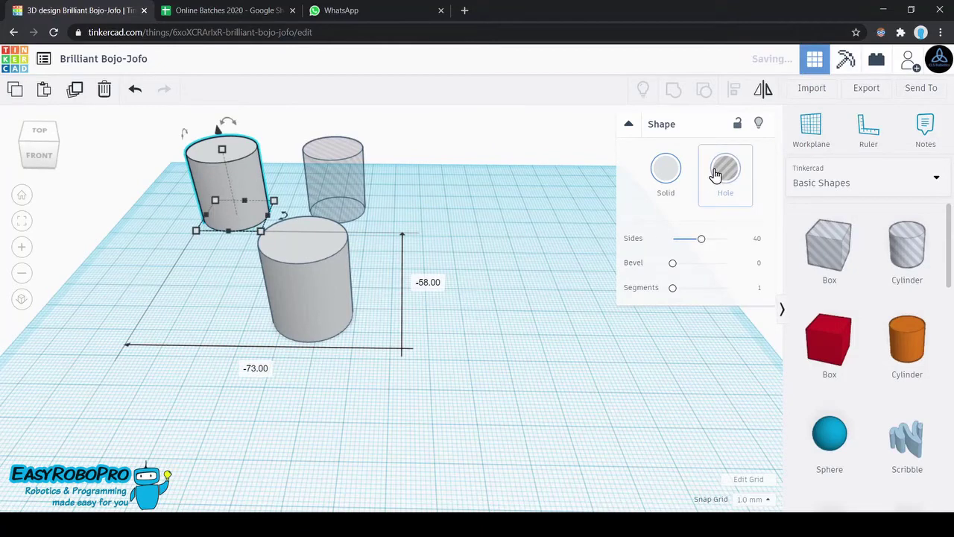
left_click(530, 319)
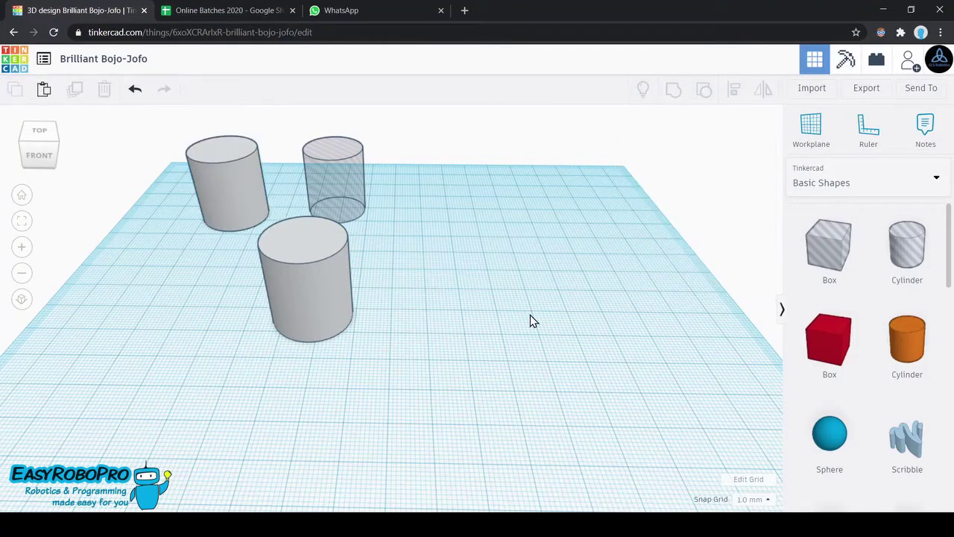
Add the custom font text shape from the Featured shape generators to the empty workplane area beside the original cylinder
left_click(889, 185)
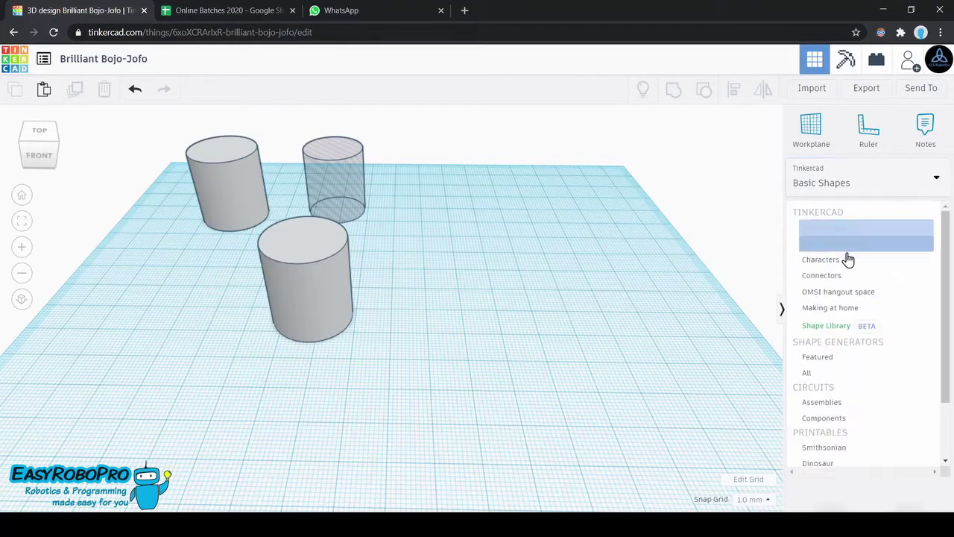
left_click(820, 361)
scroll(835, 381, "down", 3)
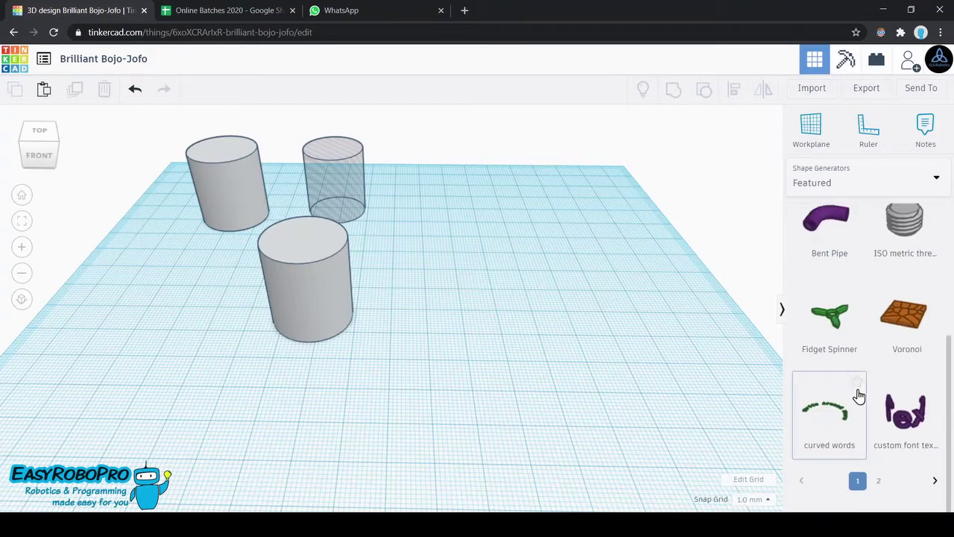
scroll(858, 390, "up", 1)
left_click_drag(905, 449, 602, 380)
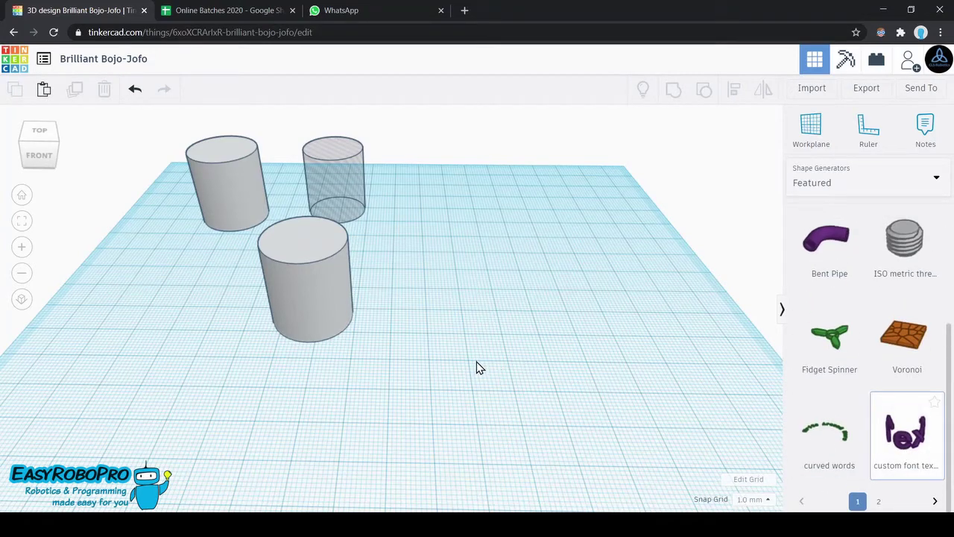
left_click(531, 383)
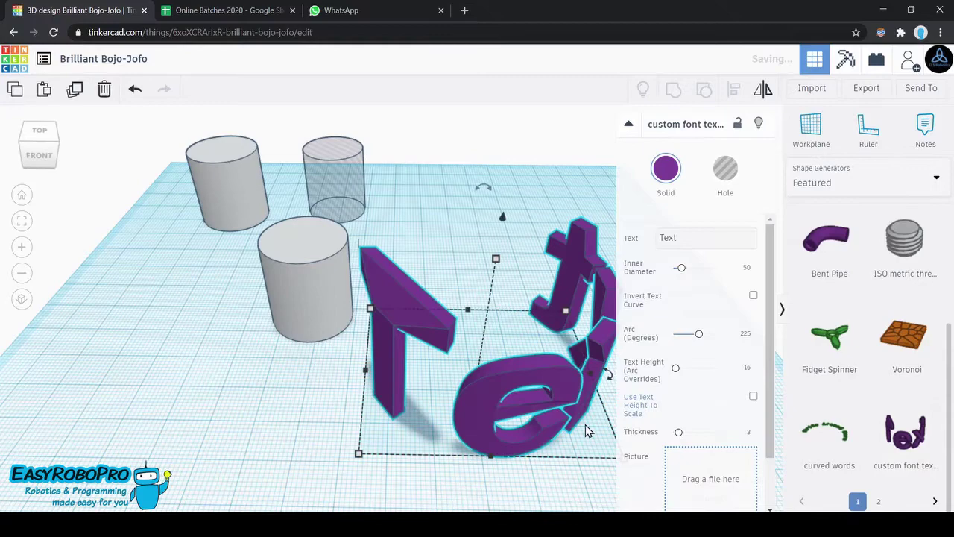
Change the curved lettering's text to "Coffee"
scroll(507, 457, "down", 4)
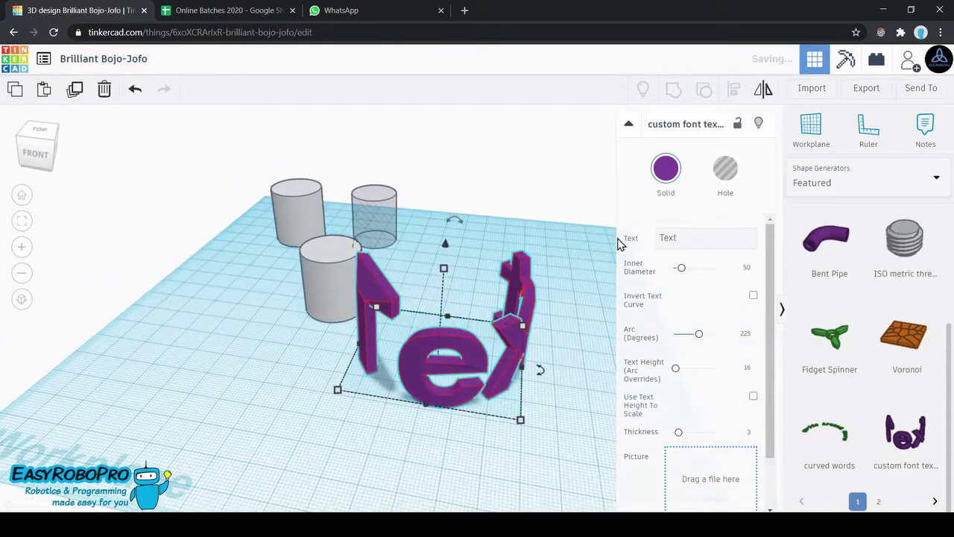
scroll(617, 239, "up", 3)
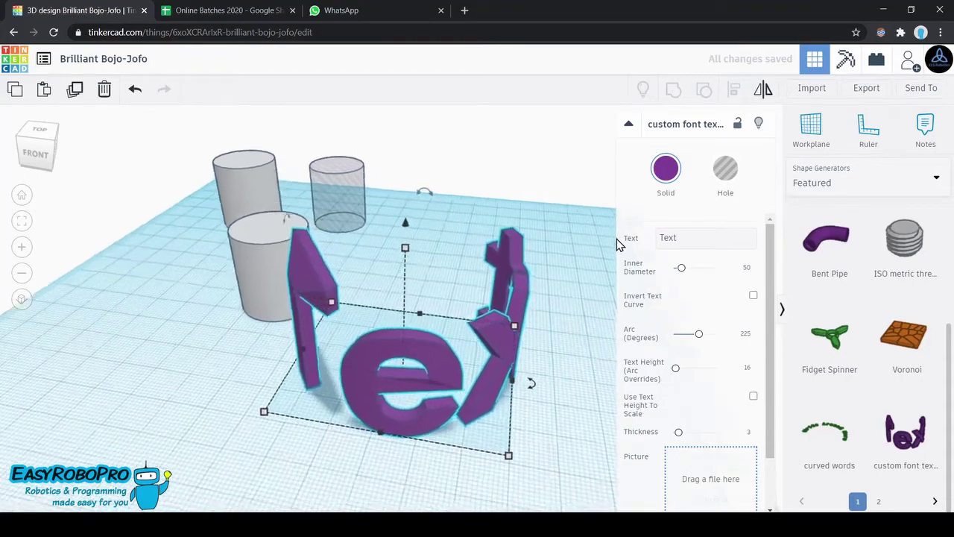
double_click(668, 237)
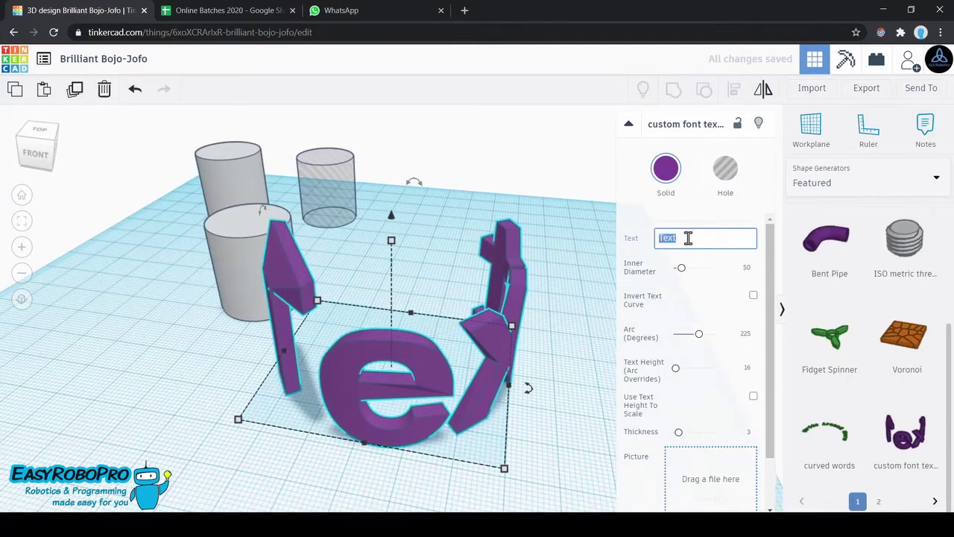
type("Co")
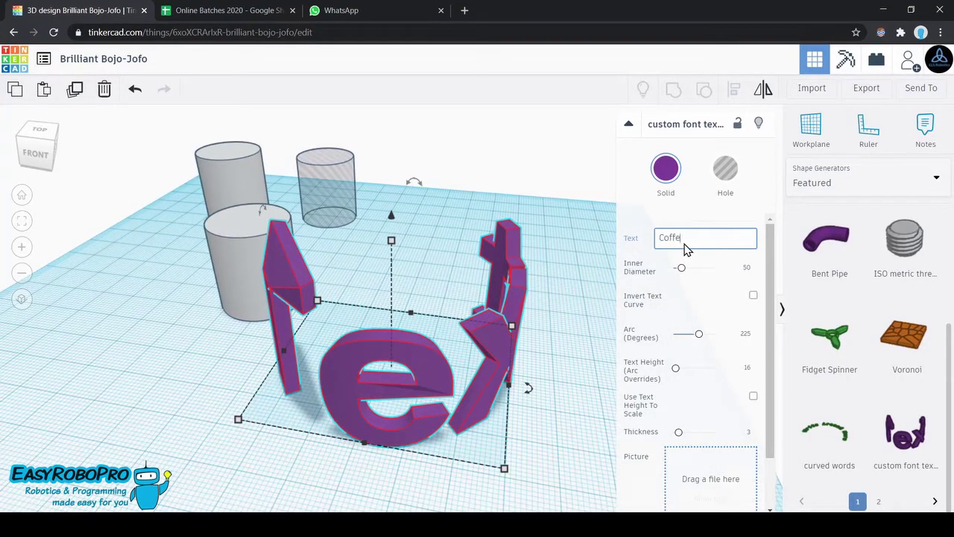
type("ffee")
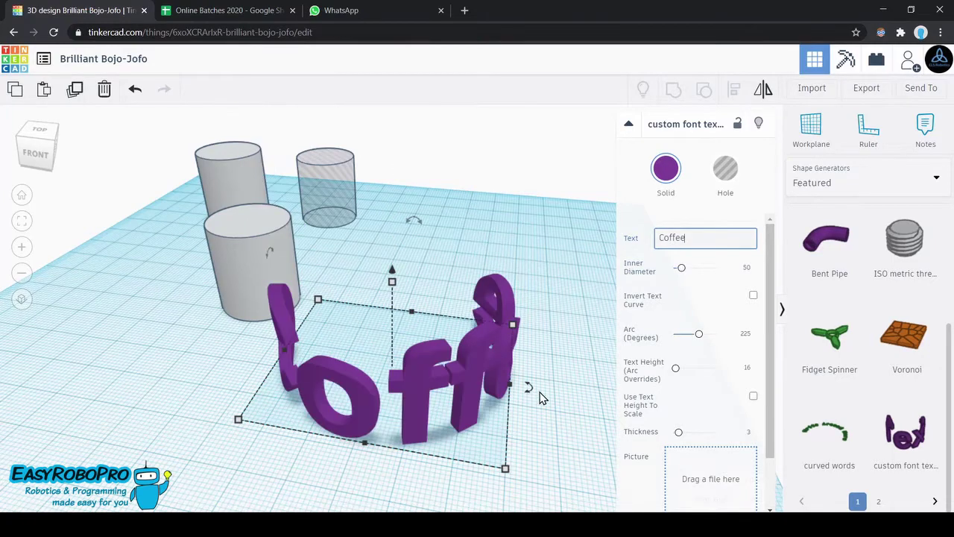
Set the Coffee lettering's inner diameter to 21 and deselect it
left_click(746, 270)
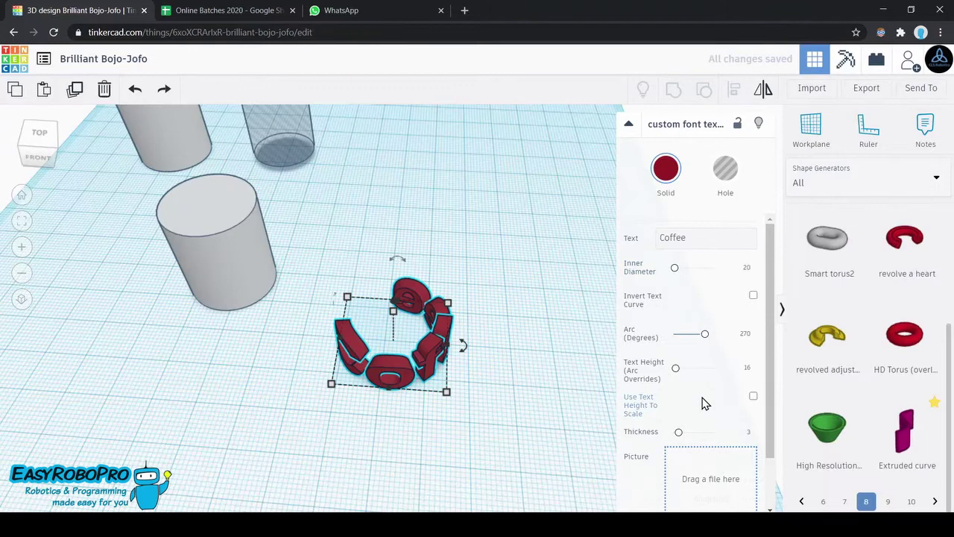
left_click(748, 269)
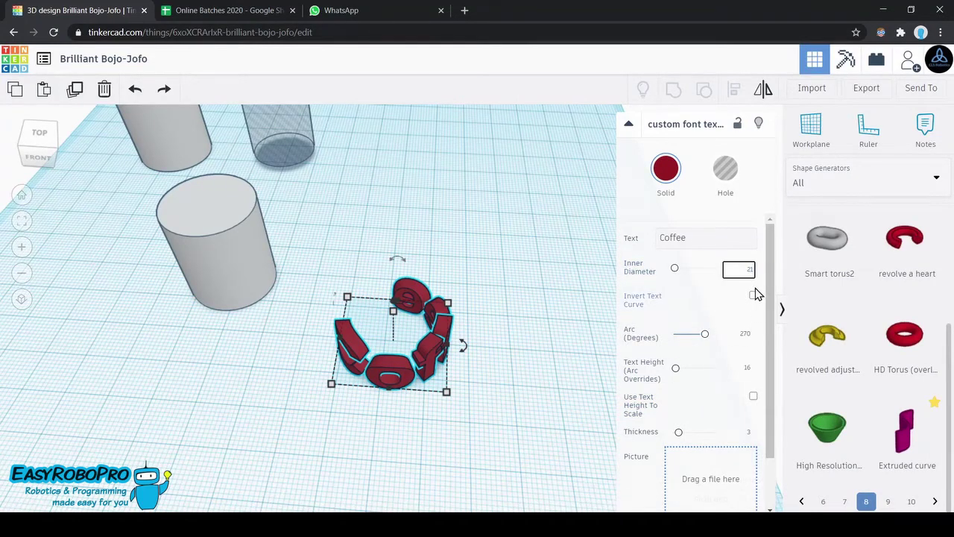
type("21")
key("Return")
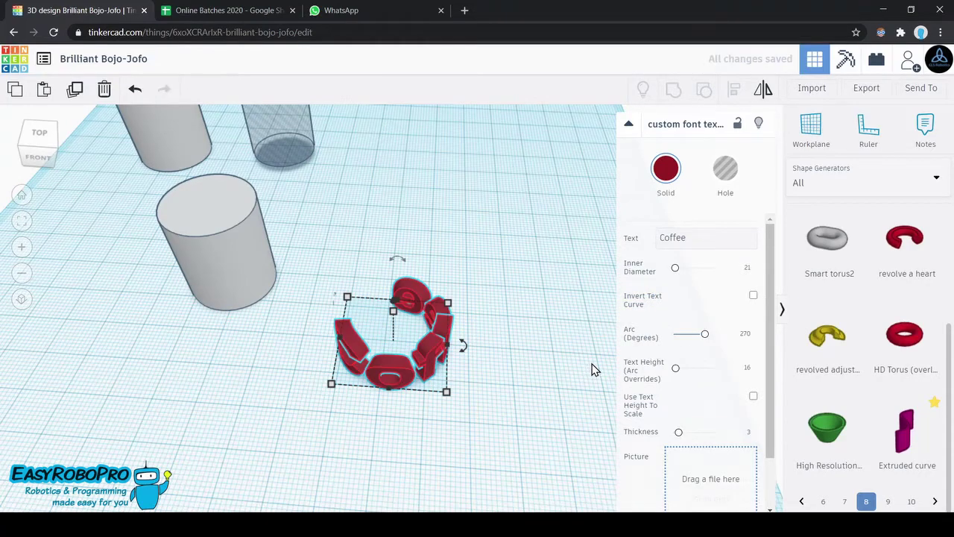
left_click(552, 360)
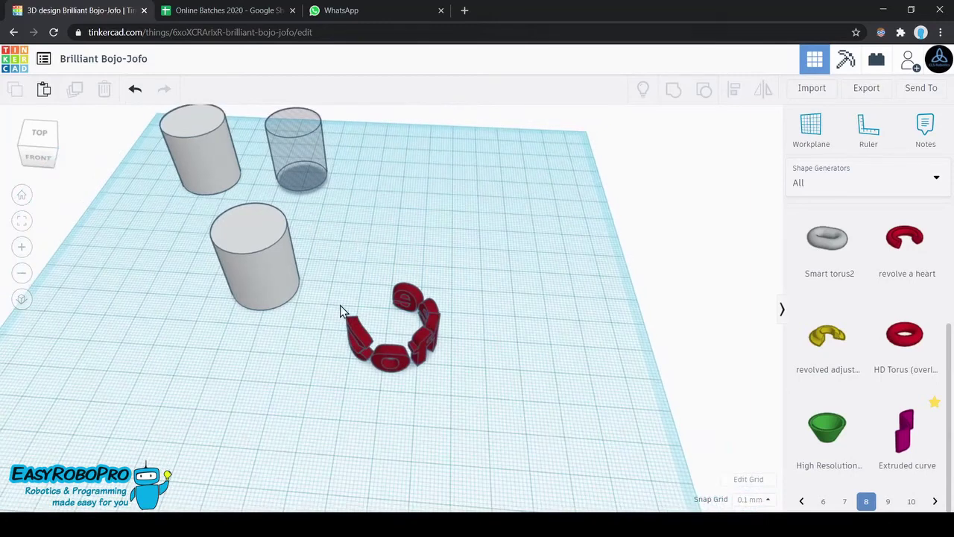
Move the Coffee lettering next to the front gray cylinder and align both on their centers in length, width and height
left_click_drag(395, 356, 291, 356)
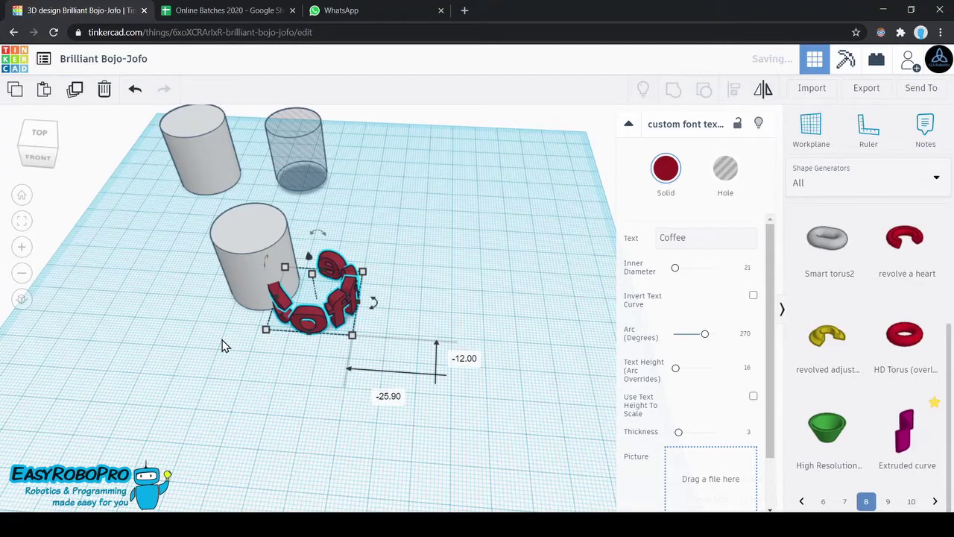
left_click_drag(222, 346, 323, 276)
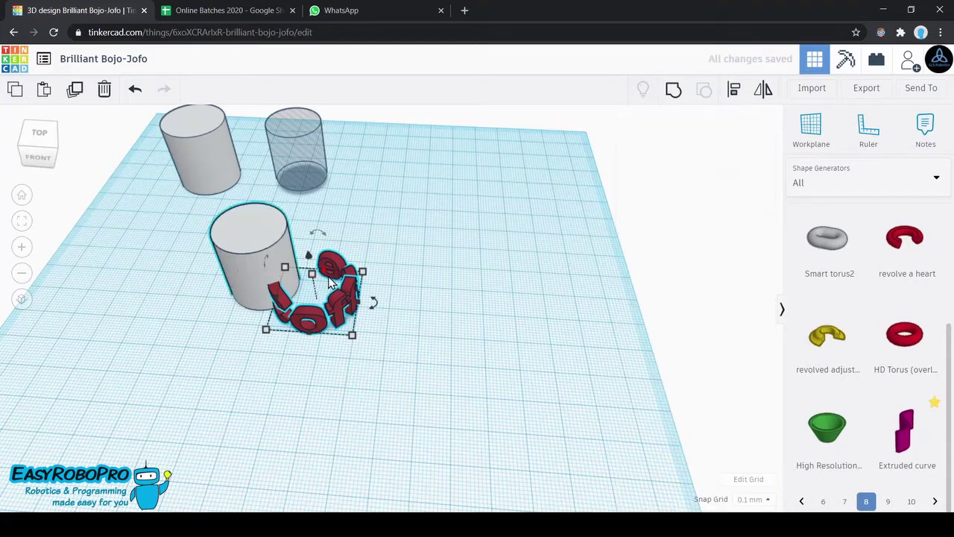
key("l")
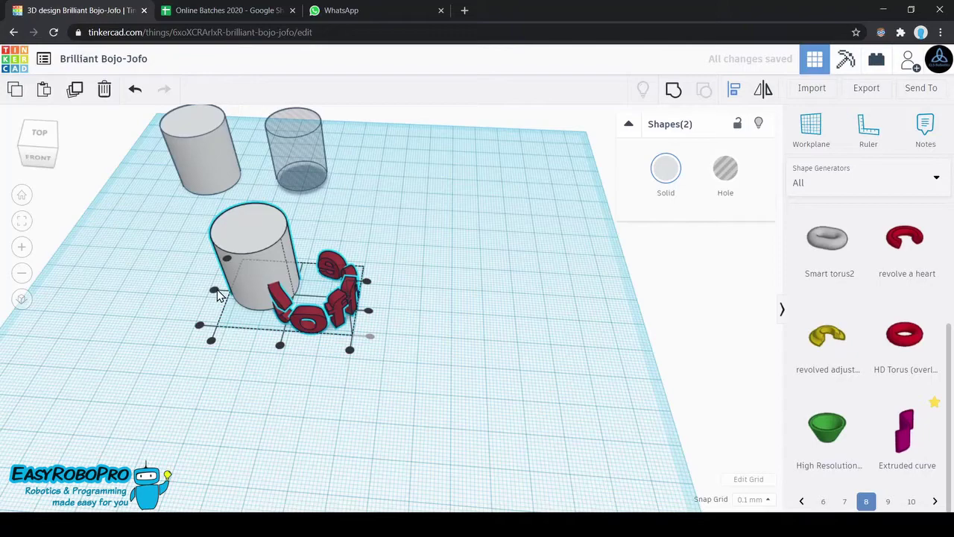
left_click(279, 343)
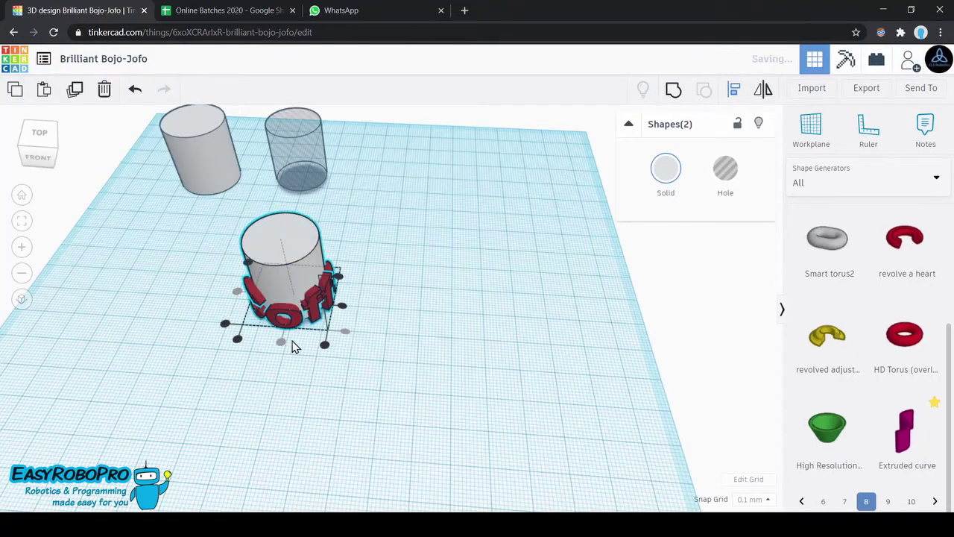
left_click(345, 307)
left_click(386, 331)
Group the front gray cylinder with the Coffee lettering around it
right_click_drag(386, 331, 409, 313)
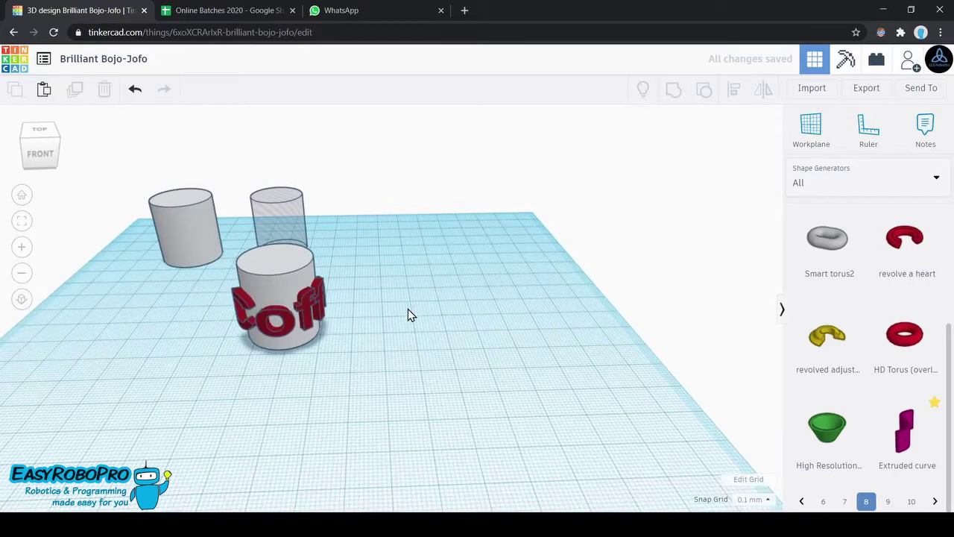
right_click_drag(408, 309, 410, 324)
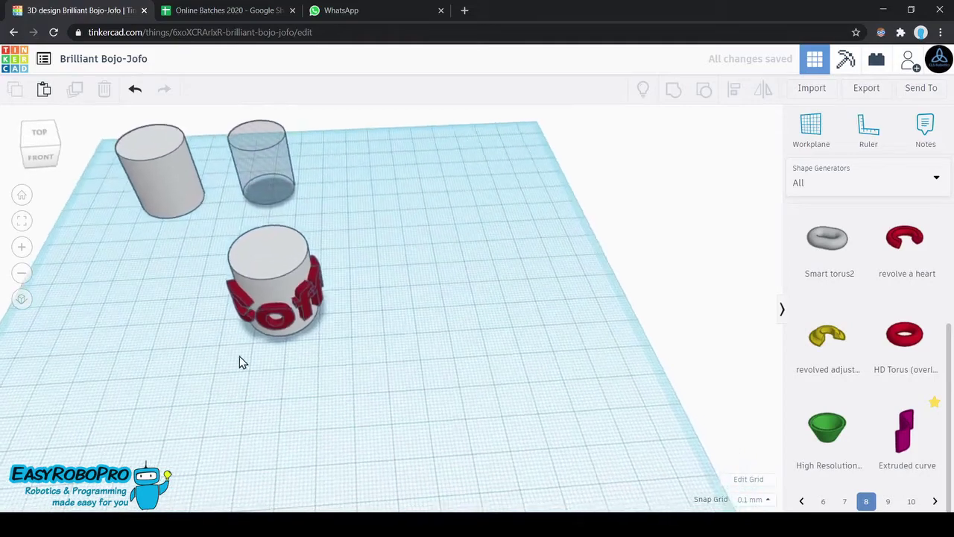
left_click_drag(206, 376, 345, 288)
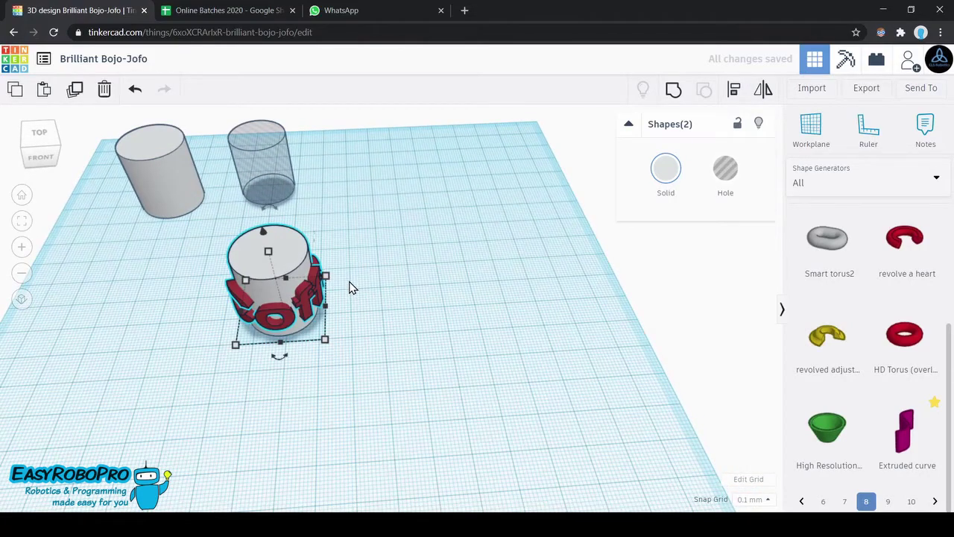
key("ctrl+g")
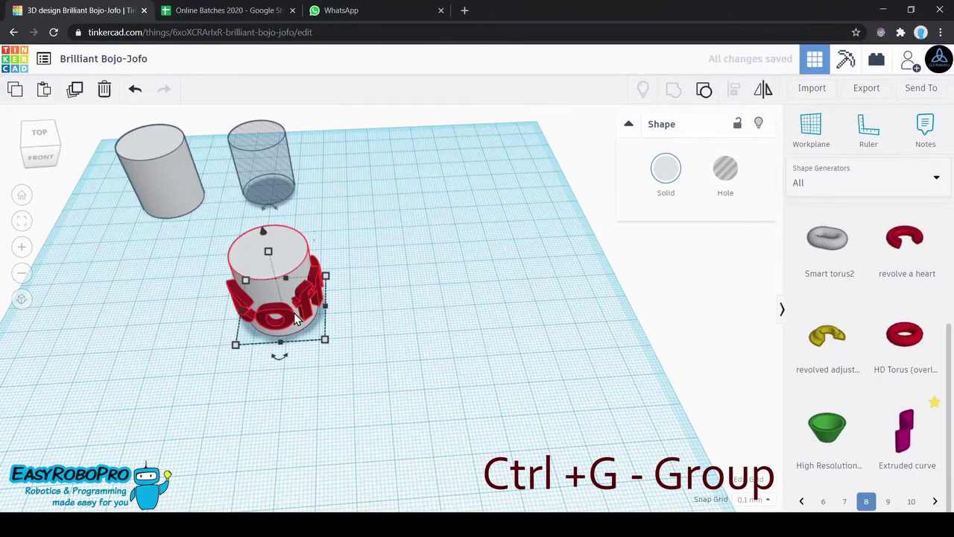
Move the lettered cylinder about 21 mm sideways and 7 mm toward the front, and turn on Multicolor for it
right_click_drag(404, 332, 384, 339)
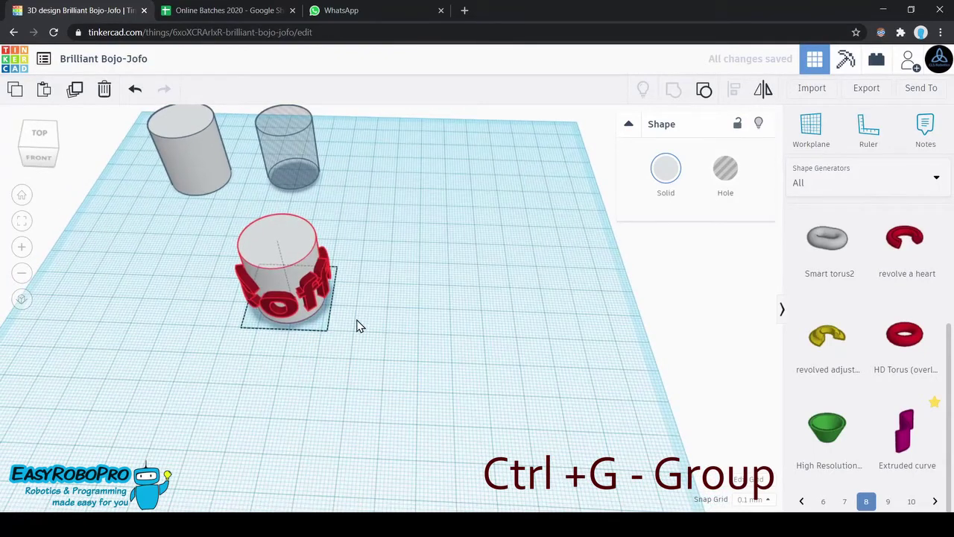
left_click_drag(293, 309, 358, 328)
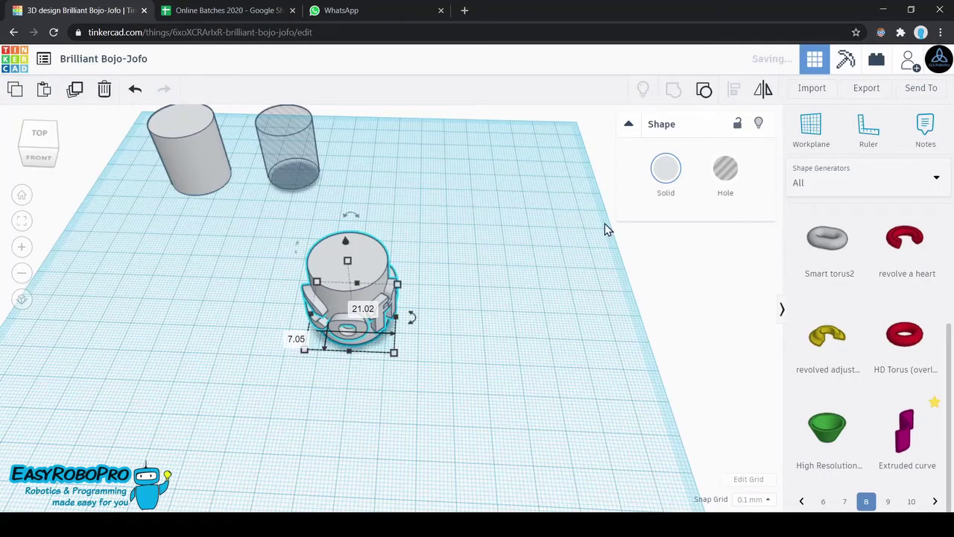
left_click(664, 170)
left_click(669, 340)
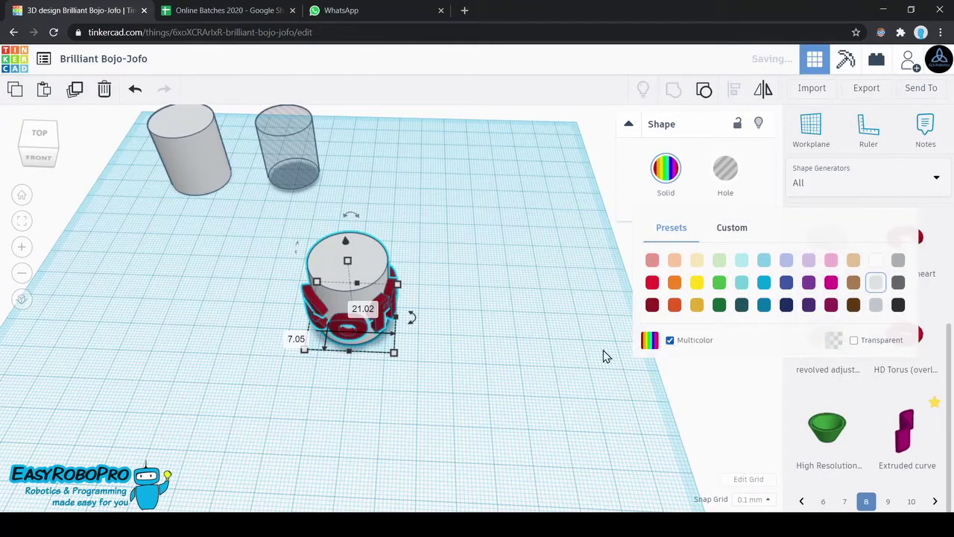
left_click(516, 366)
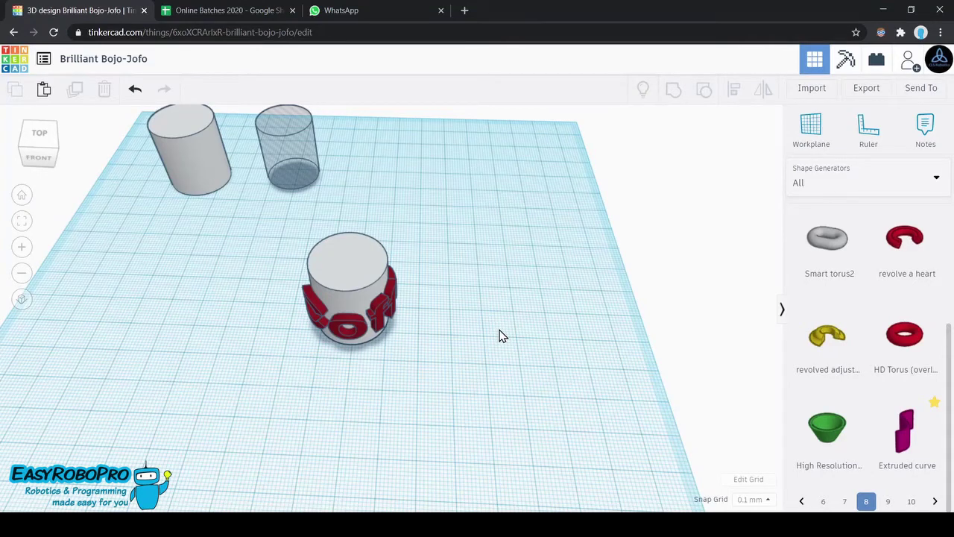
Move the hole cylinder into the lettered cylinder and align the two on their centers in length and width
left_click_drag(282, 149, 347, 299)
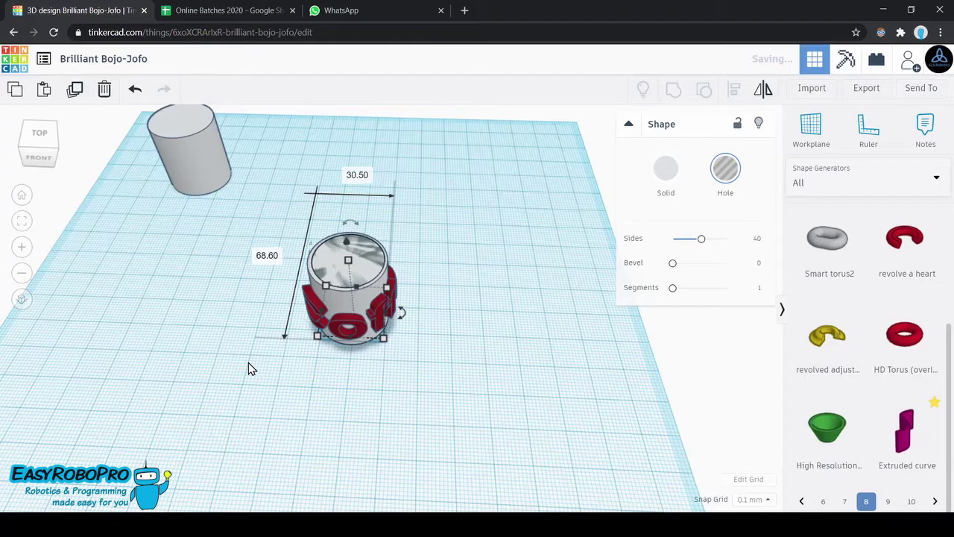
left_click_drag(288, 415, 396, 299)
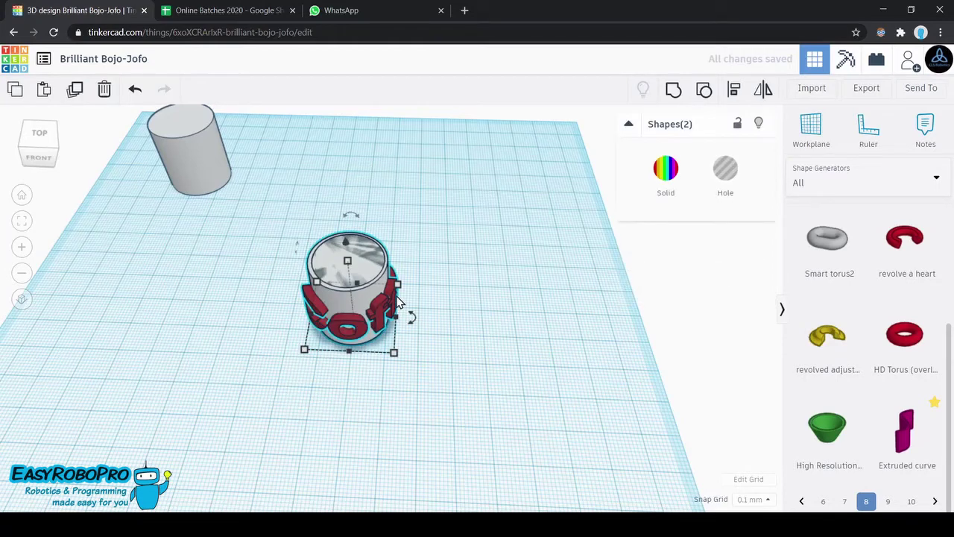
key("l")
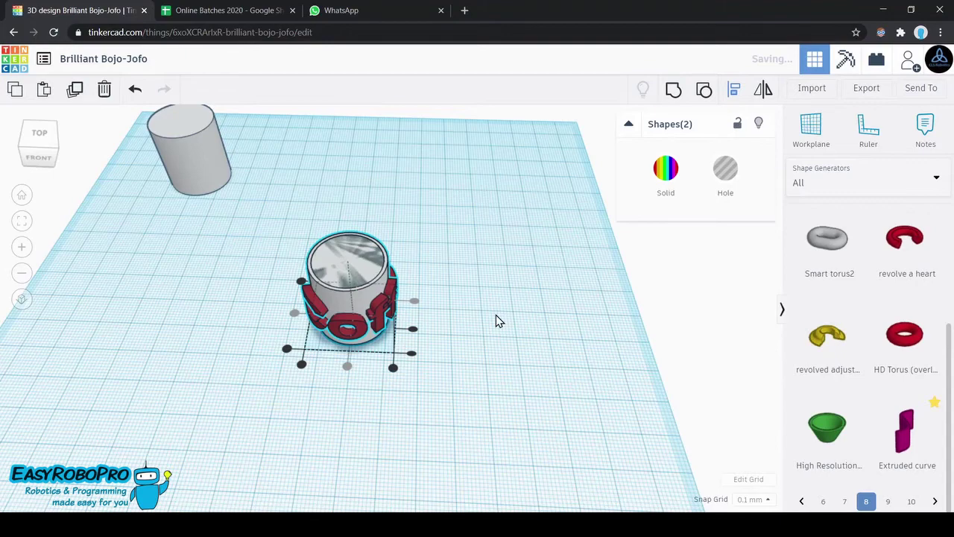
Group the lettered cylinder with the hole cylinder inside it to hollow out the mug
left_click(497, 320)
left_click_drag(427, 367, 293, 262)
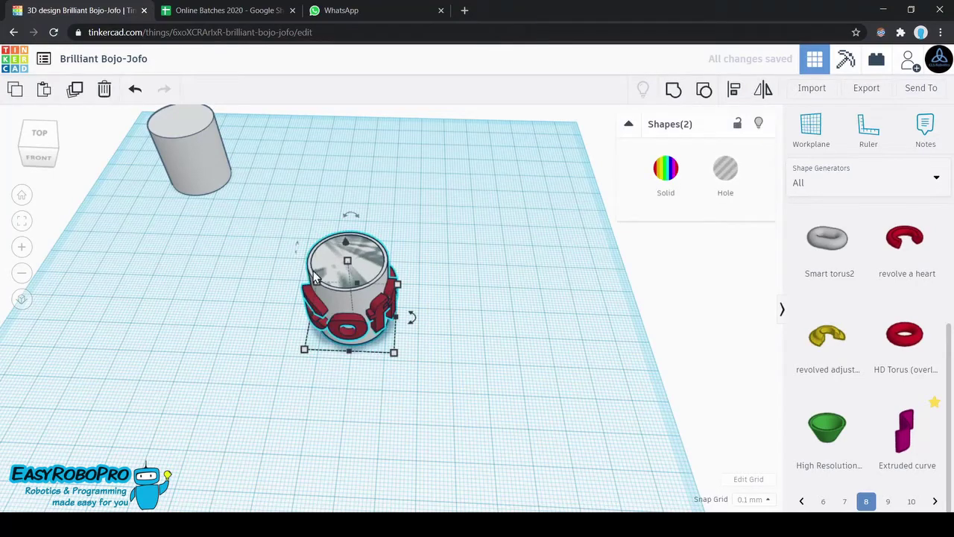
left_click(313, 272)
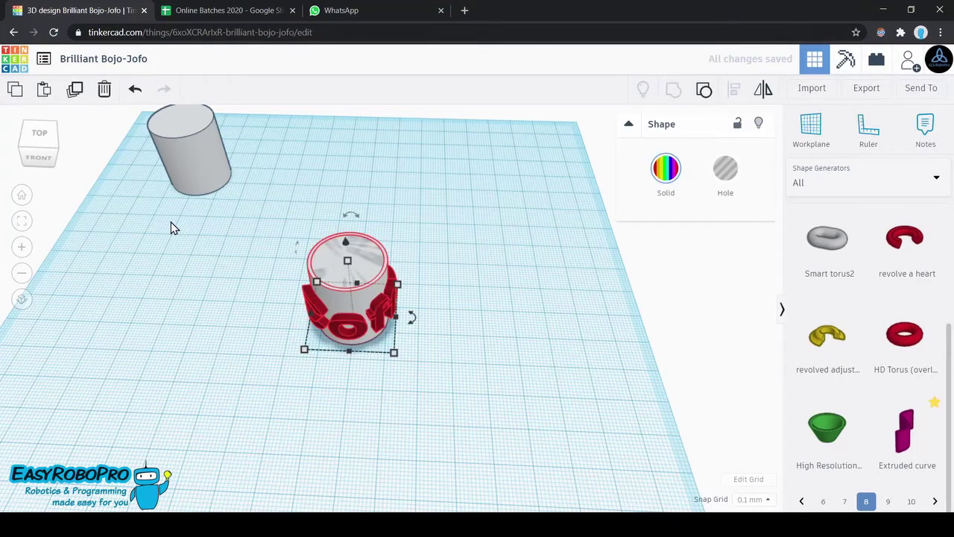
right_click_drag(170, 227, 158, 286)
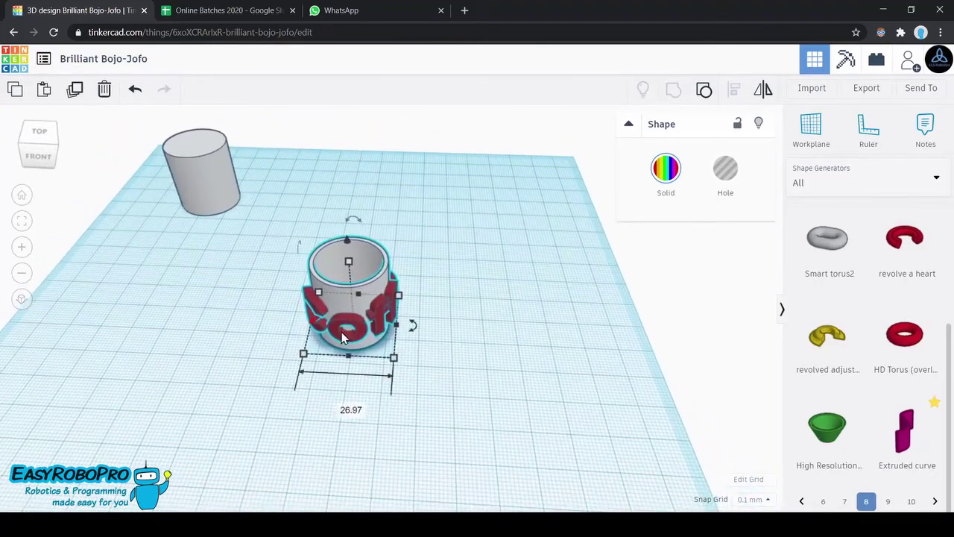
Move the lettered mug toward the back of the workplane and bring the plain gray cylinder in front of it
left_click_drag(341, 302, 306, 211)
left_click(278, 336)
left_click_drag(200, 187, 320, 377)
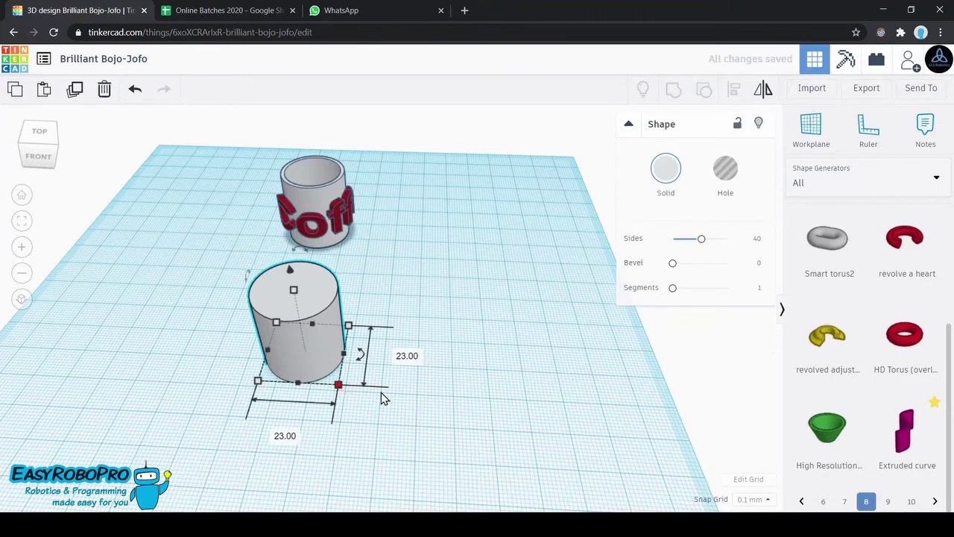
left_click(382, 394)
left_click(302, 347)
mouse_move(290, 345)
left_mouse_down()
mouse_move(431, 351)
mouse_move(276, 337)
left_mouse_up()
Duplicate the plain gray cylinder, place the copy beside the original and enlarge it uniformly to a height of 50 mm
key("ctrl+c")
key("ctrl+v")
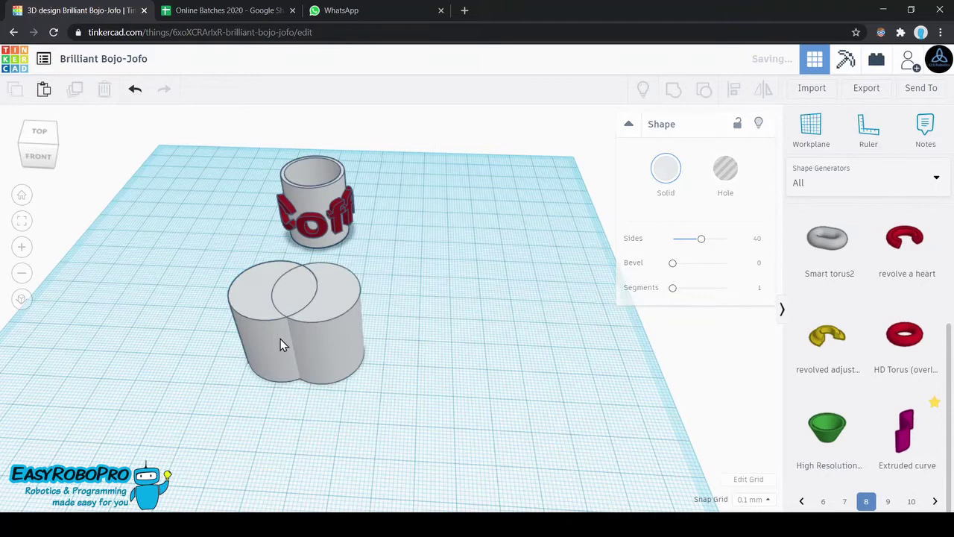
left_click_drag(333, 349, 491, 343)
left_click(489, 311)
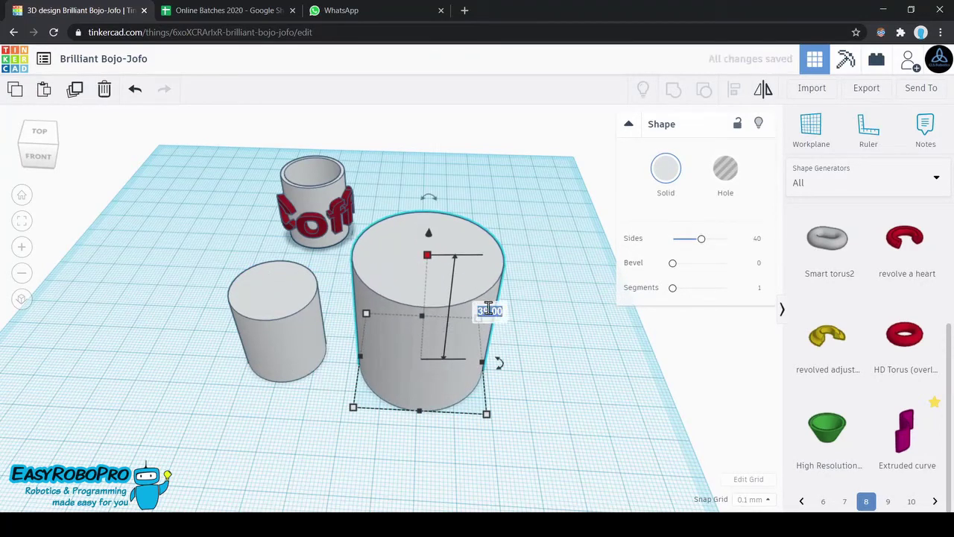
type("50")
key("Return")
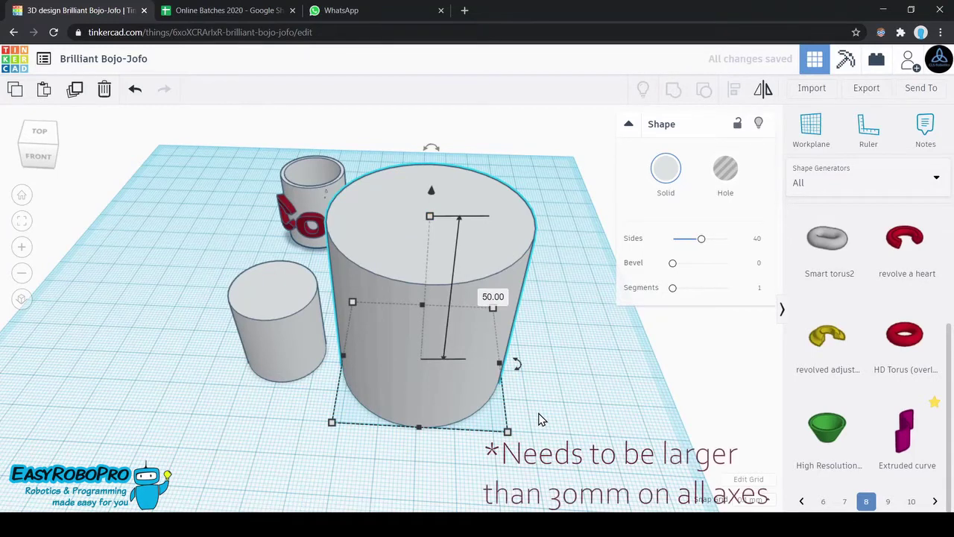
Color the enlarged cylinder red and make it transparent
left_click(591, 418)
left_click(482, 353)
left_click(665, 170)
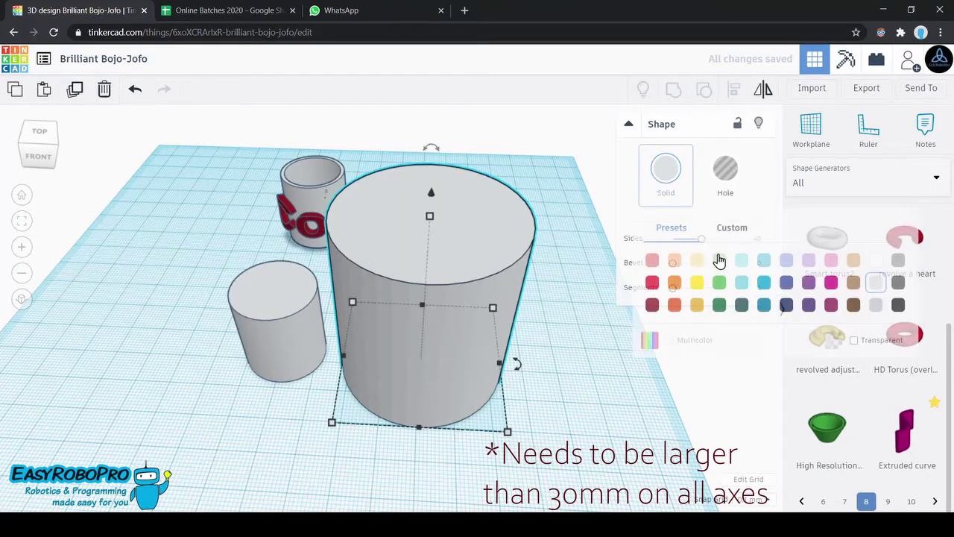
left_click(652, 282)
left_click(659, 164)
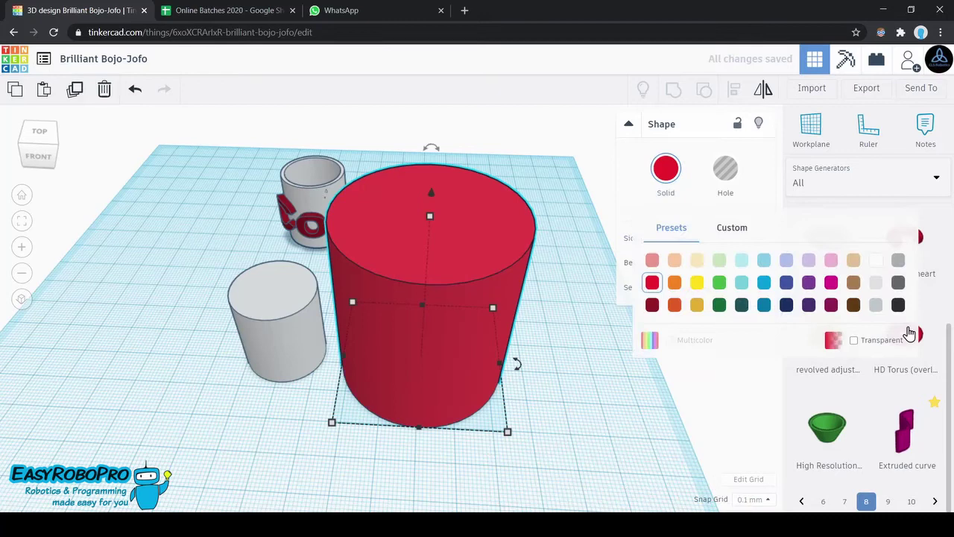
left_click(850, 342)
left_click(646, 417)
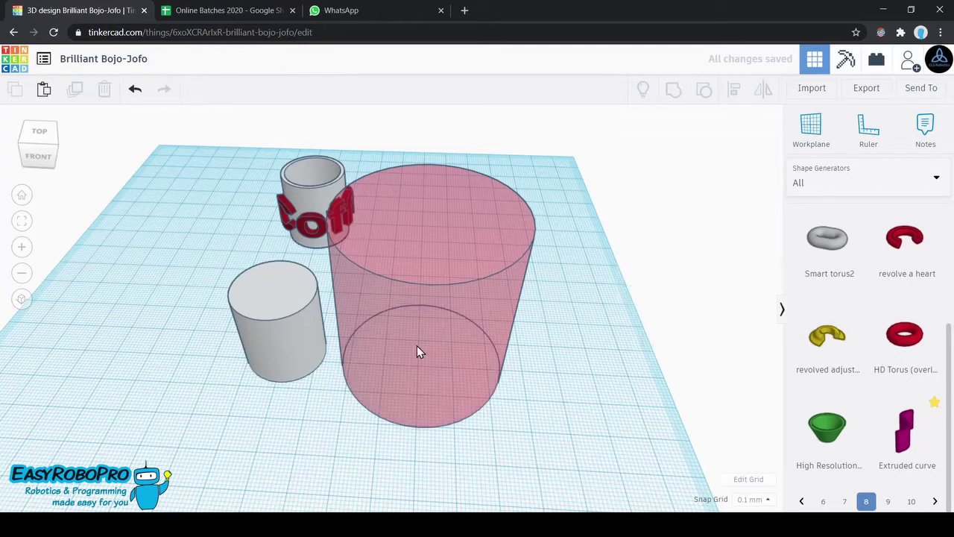
Turn the small gray cylinder into a hole
left_click(282, 329)
left_click(727, 171)
left_click(528, 447)
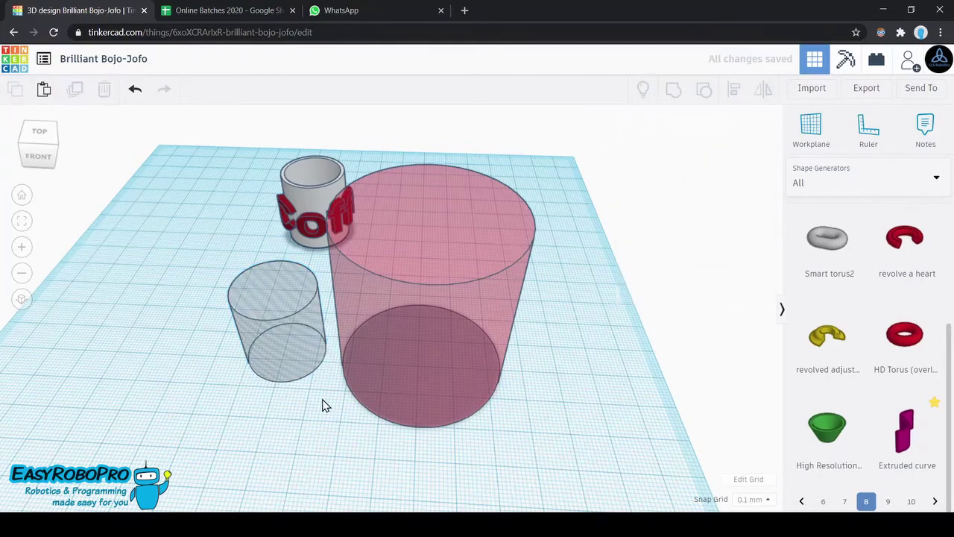
Align the small hole cylinder and the large red cylinder on their centers in length and width
left_click_drag(258, 431, 477, 363)
key("l")
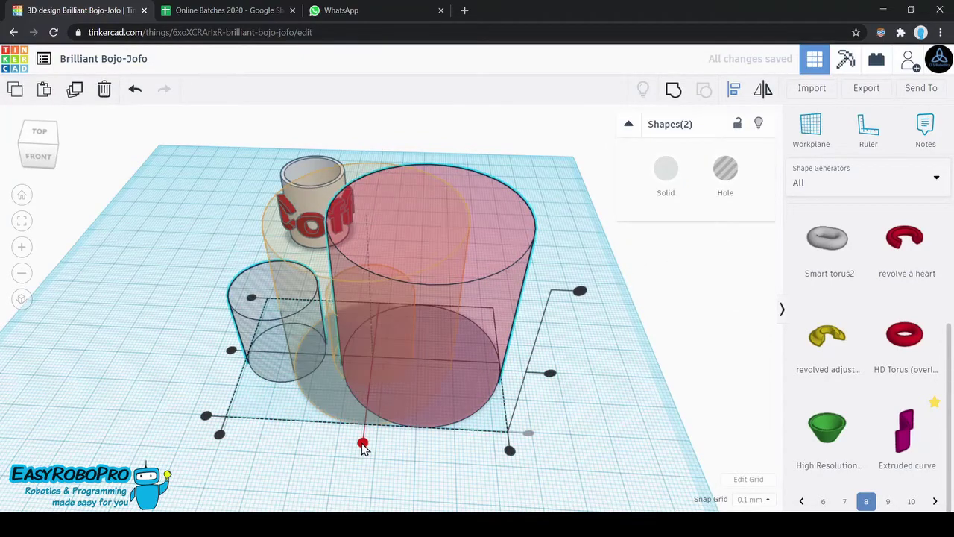
left_click(363, 442)
left_click(278, 352)
left_click(513, 403)
right_click_drag(513, 402, 633, 381)
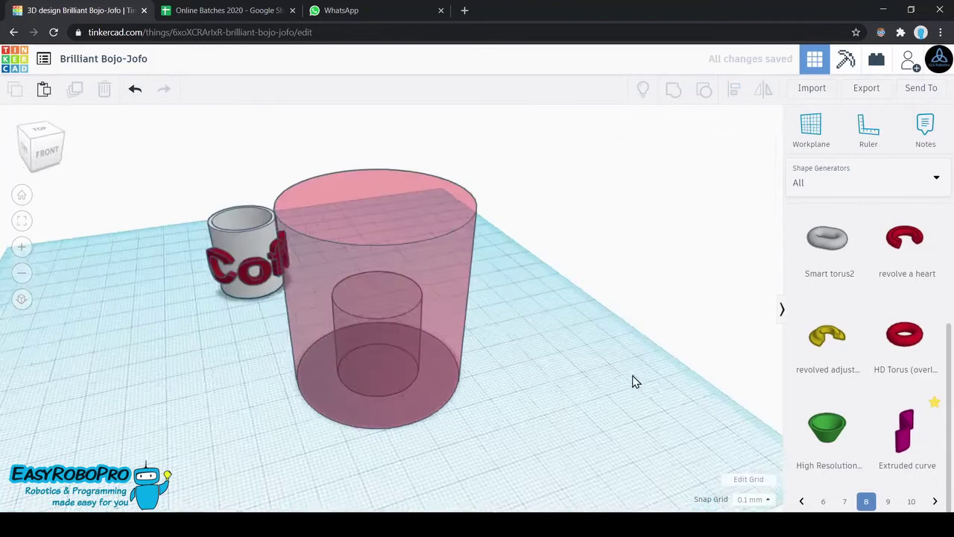
Group the small hole cylinder with the large transparent red cylinder to cut out its core
left_click_drag(464, 440, 375, 347)
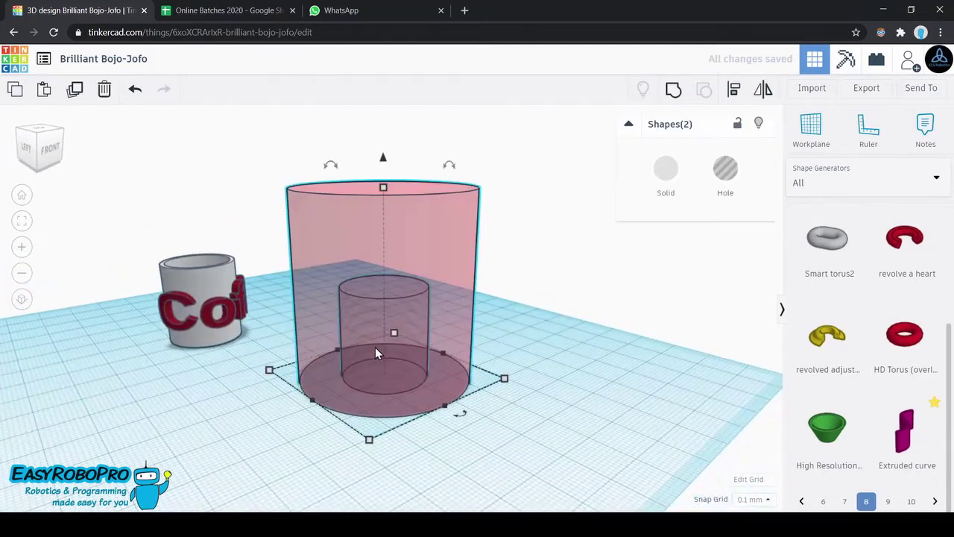
left_click(665, 102)
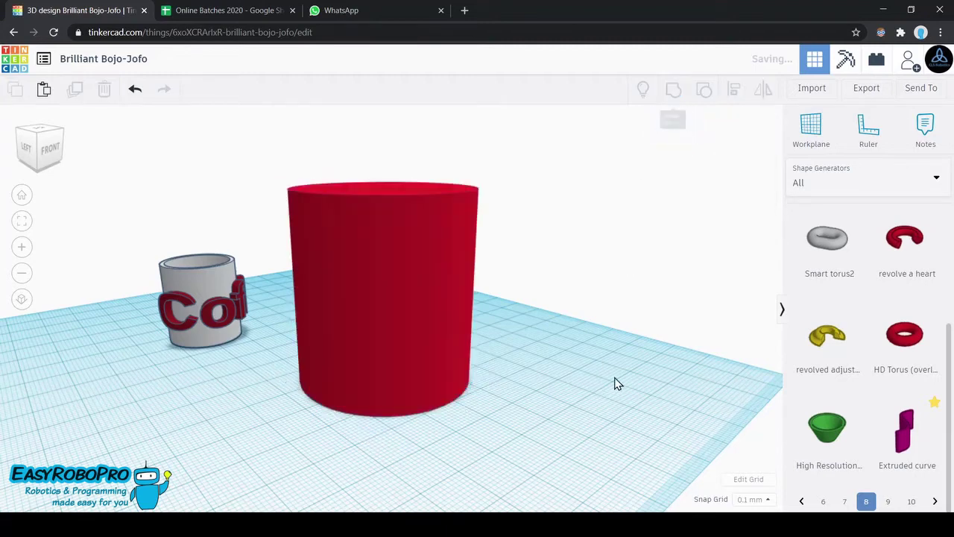
right_click_drag(649, 330, 479, 380)
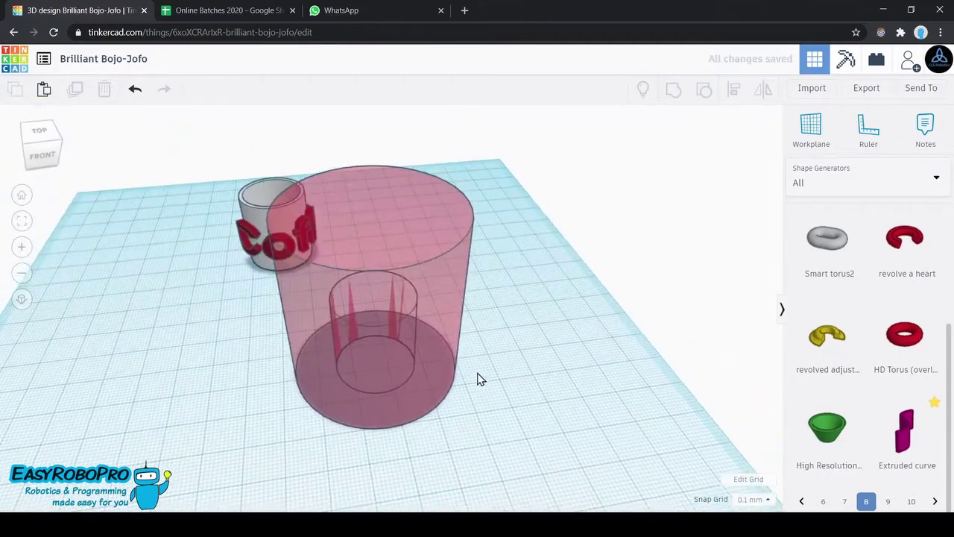
Move the lettered mug into the hollowed red cylinder and align the two on their centers in length and width
scroll(483, 383, "down", 2)
left_click_drag(281, 246, 348, 325)
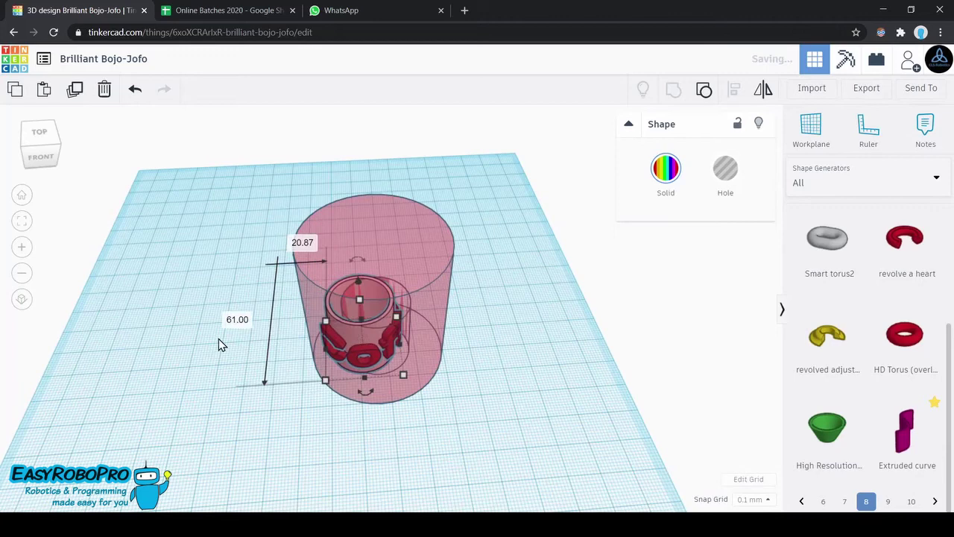
left_click_drag(176, 347, 444, 321)
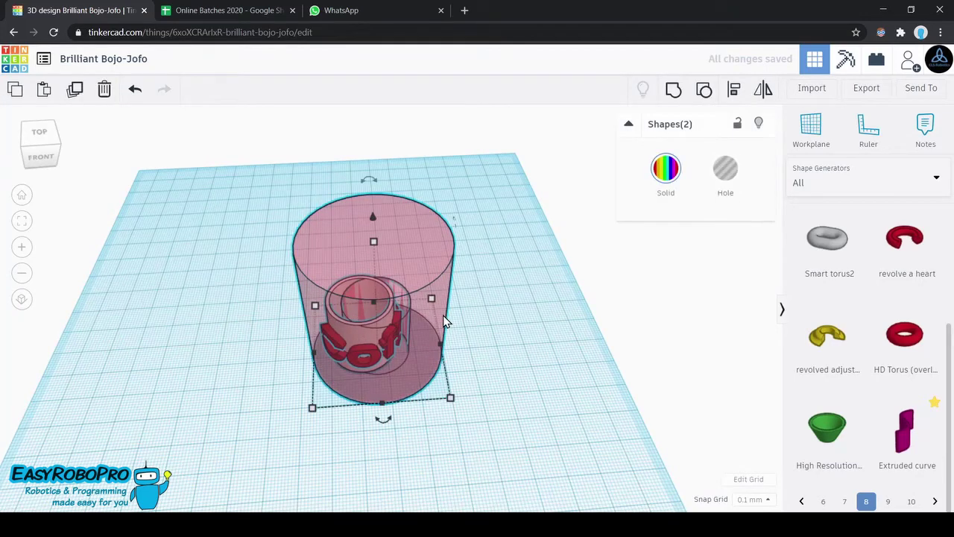
key("l")
left_click(382, 419)
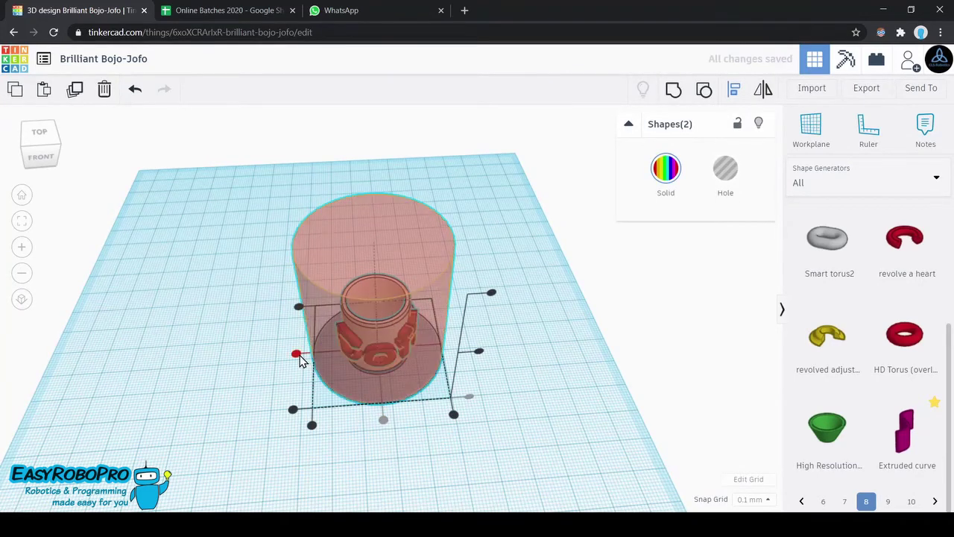
key("Escape")
left_click(550, 393)
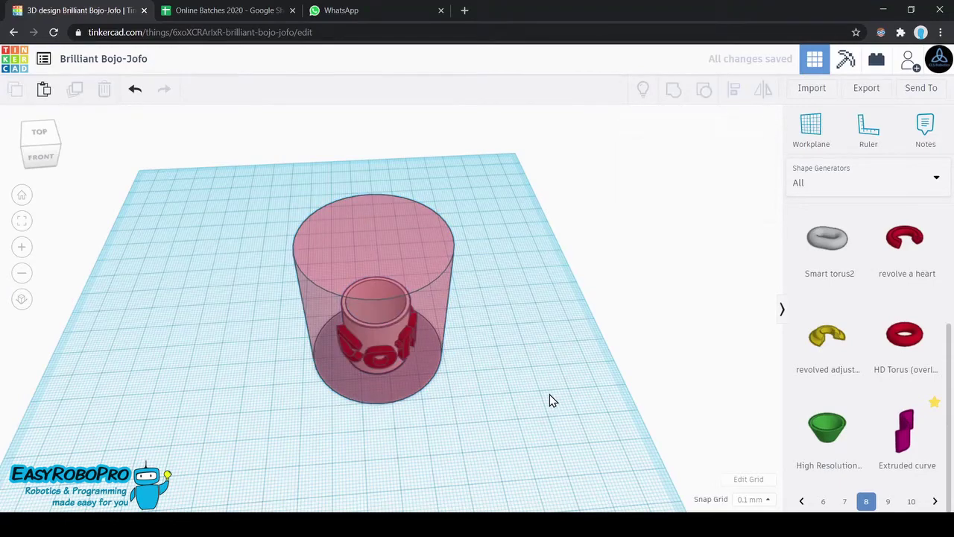
Turn the large outer cylinder into a hole and group it with the mug to trim the protruding lettering
right_click_drag(549, 396, 430, 254)
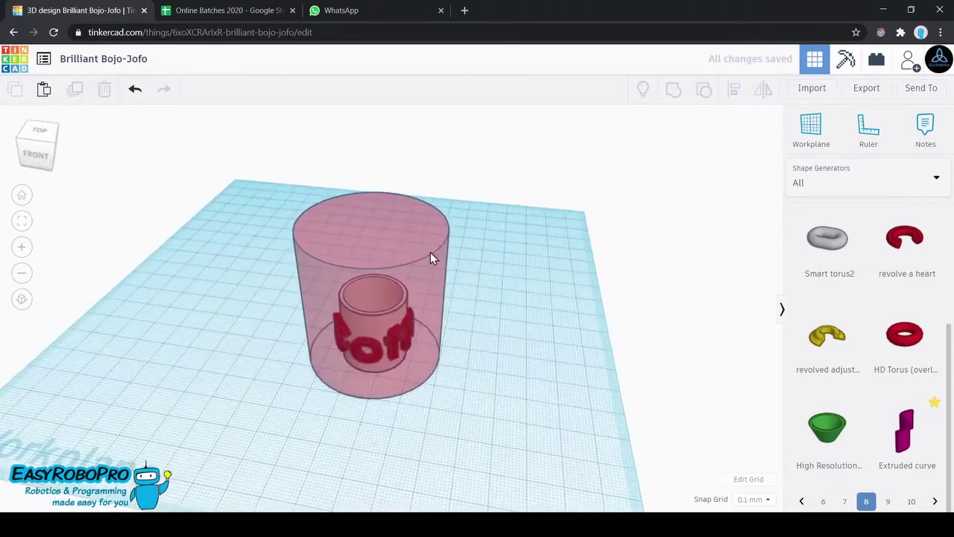
left_click(430, 257)
left_click(726, 166)
left_click_drag(512, 406, 340, 325)
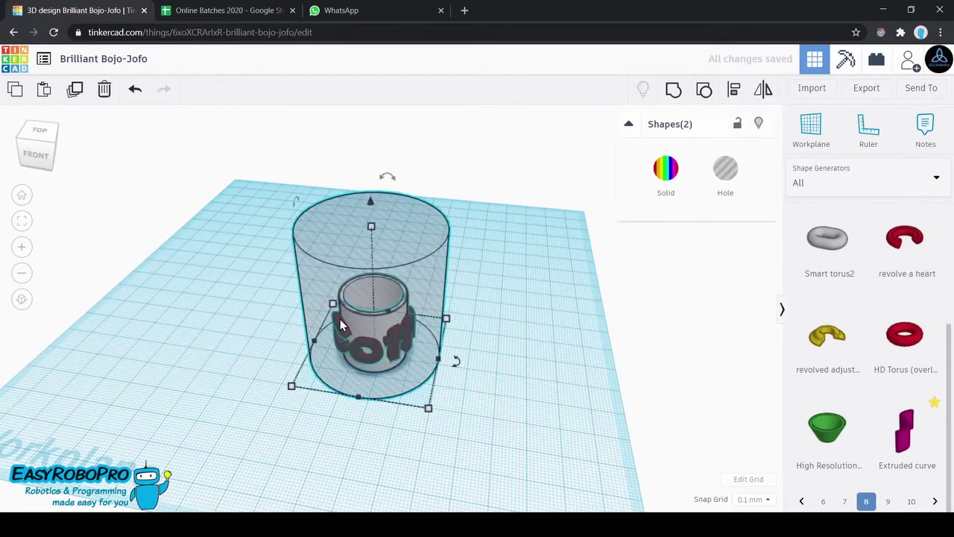
left_click(672, 90)
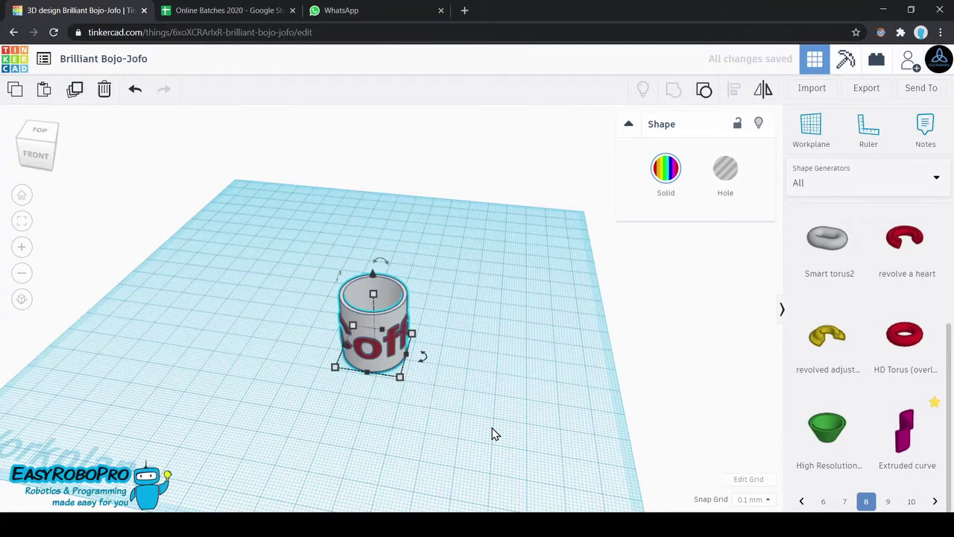
left_click(492, 434)
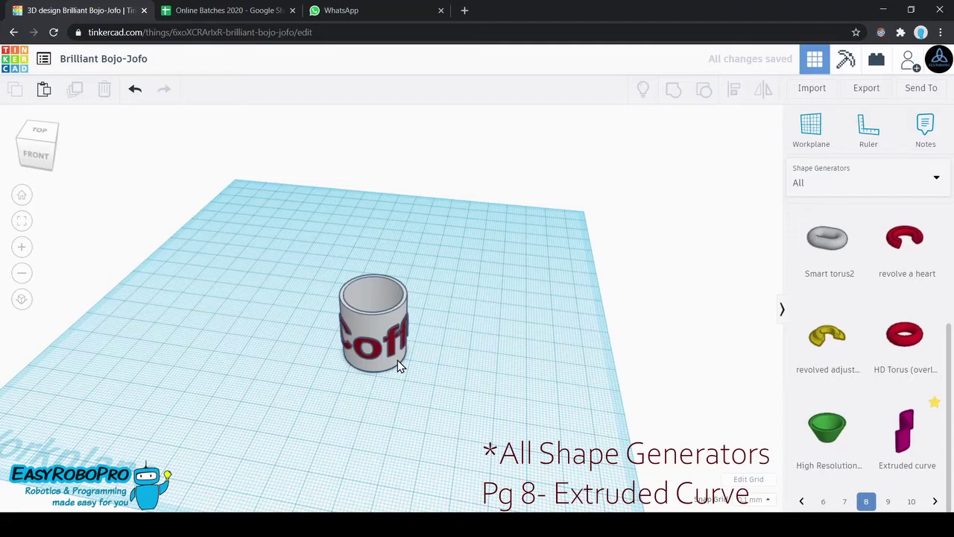
Shift the mug slightly toward the back and add an Extruded curve shape beside it on the workplane
left_click_drag(388, 333, 379, 301)
left_click(466, 406)
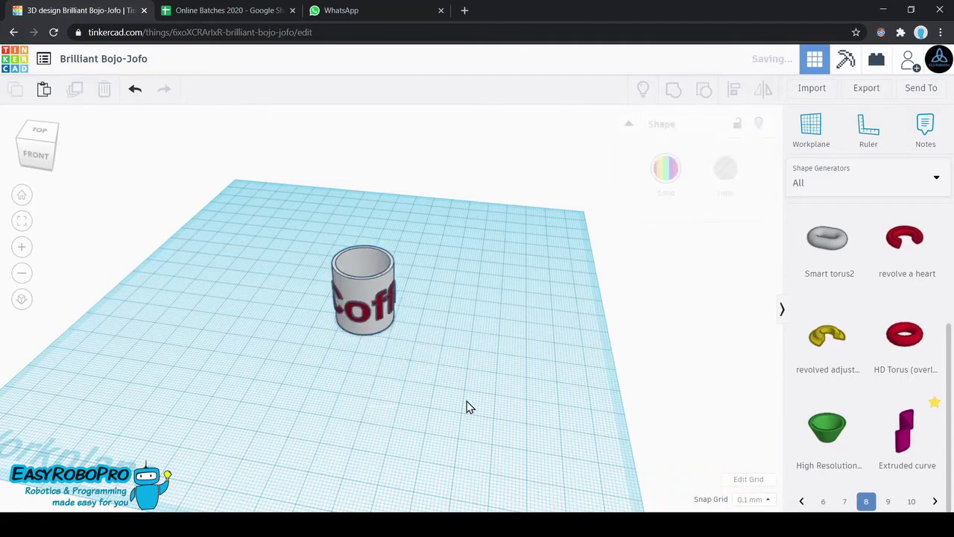
right_click_drag(466, 406, 773, 420)
left_click_drag(913, 414, 288, 382)
right_click_drag(287, 381, 624, 341)
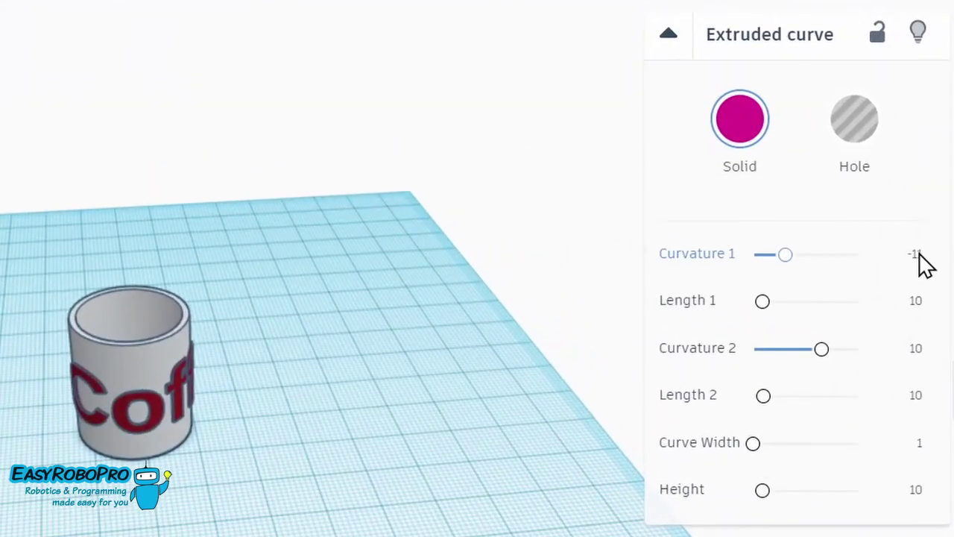
Set the extruded curve's Curvature 1 to -14.5, Length 1 to 7 and Curvature 2 to -2.75
left_click(917, 255)
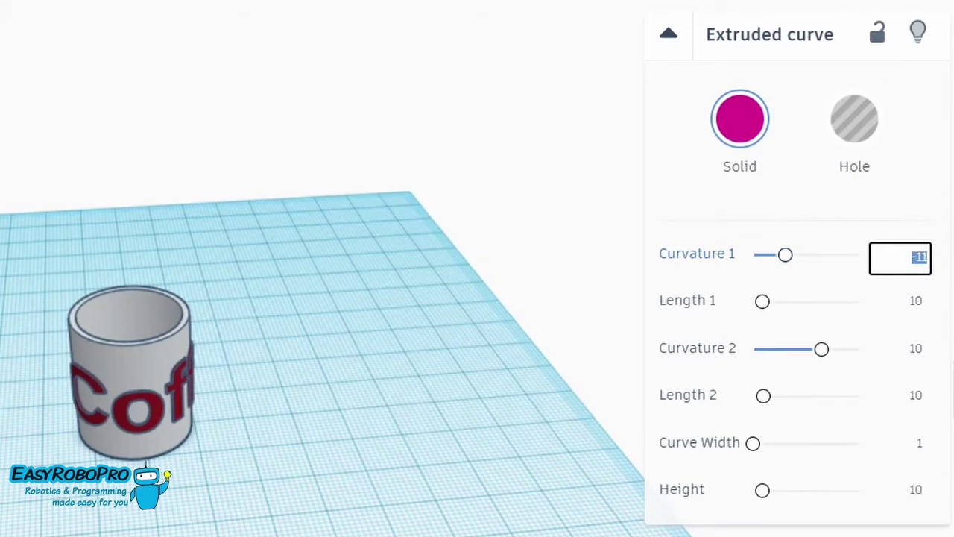
type("-14.5")
left_click(911, 302)
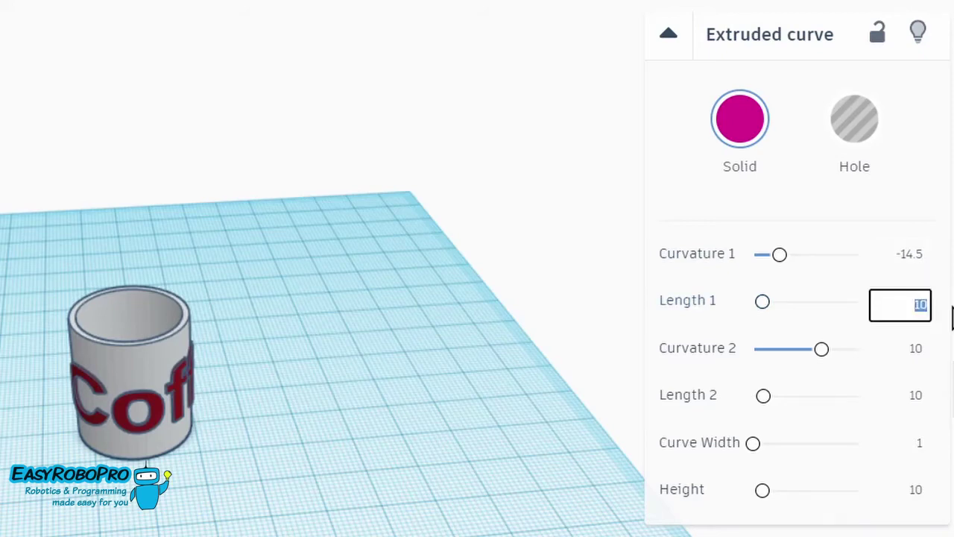
type("7")
left_click(911, 349)
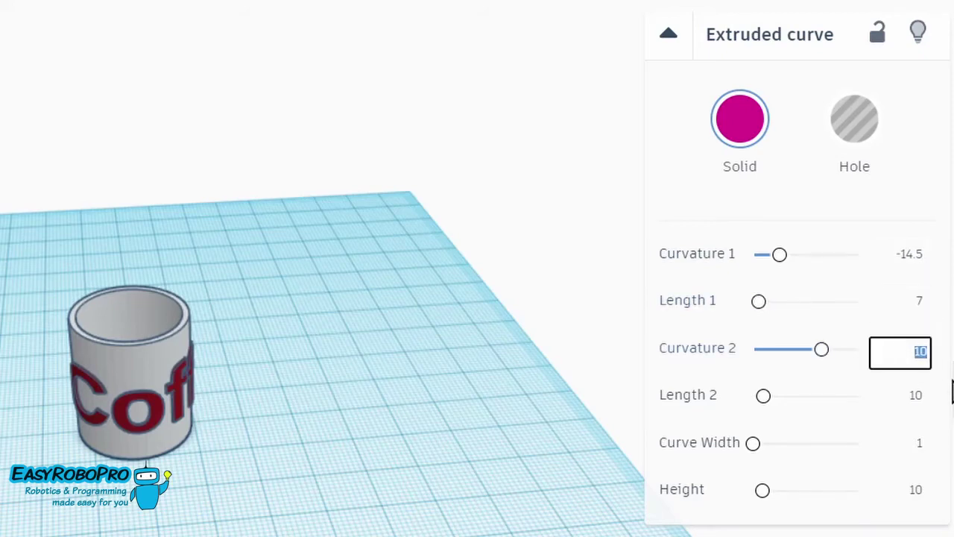
type("-2")
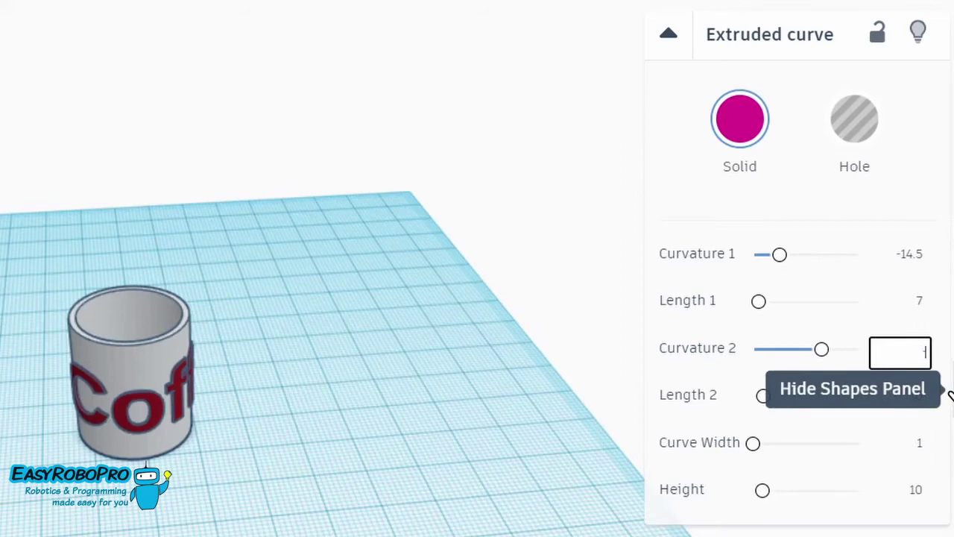
type(".75")
key("Tab")
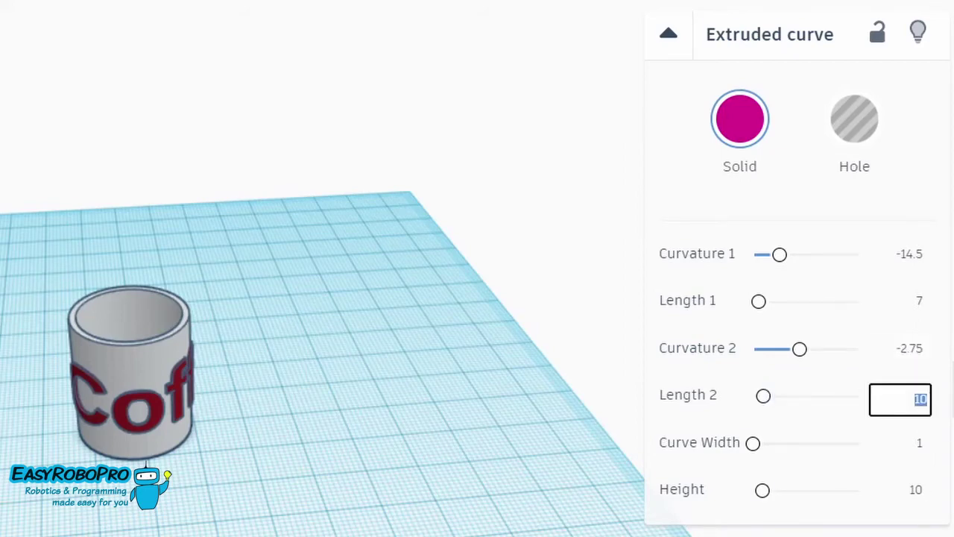
Set the extruded curve's Length 2 to 13, Curve Width to 2 and Height to 3
type("13")
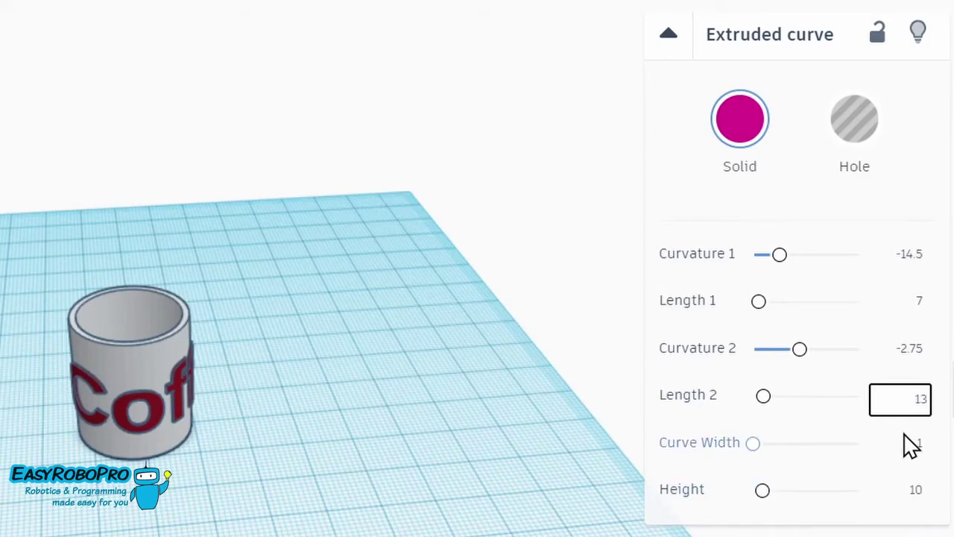
key("Tab")
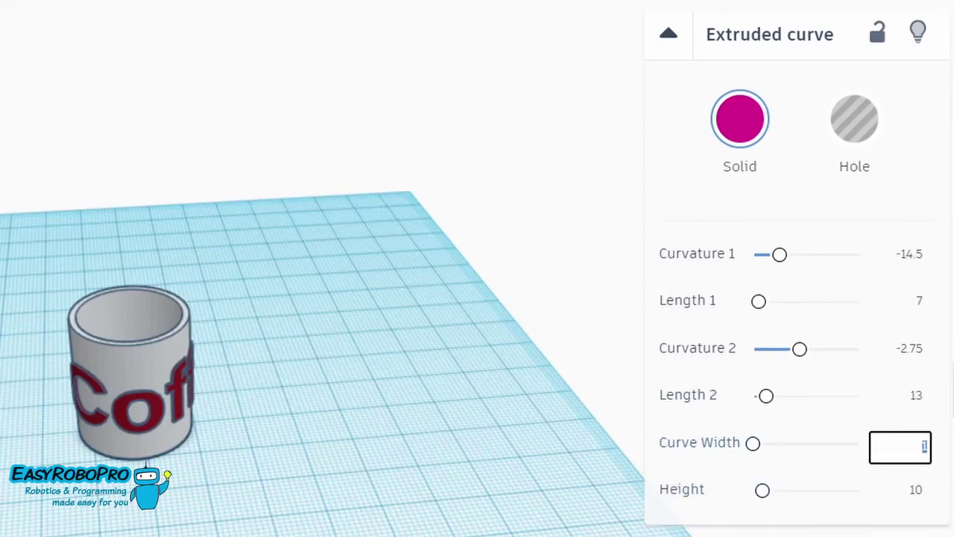
type("2")
left_click(913, 495)
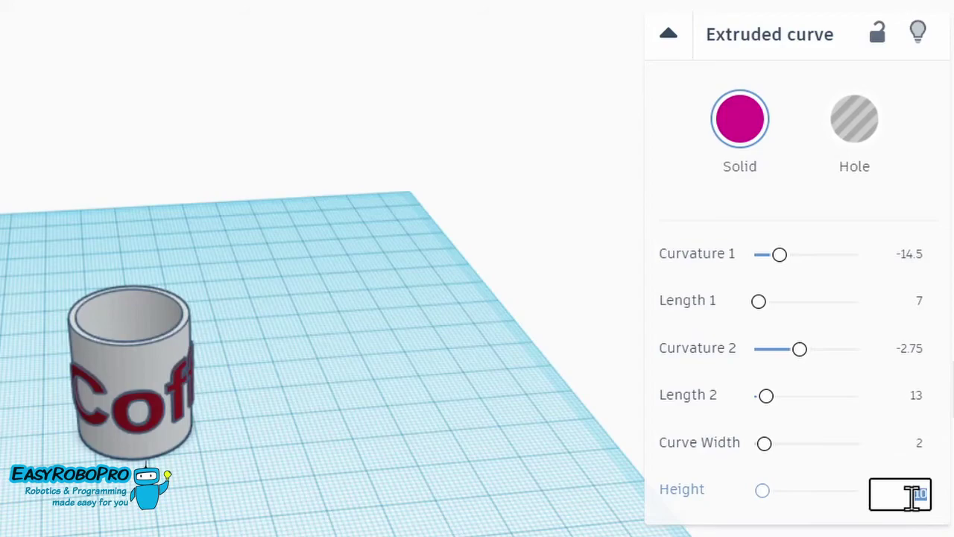
type("3")
key("Return")
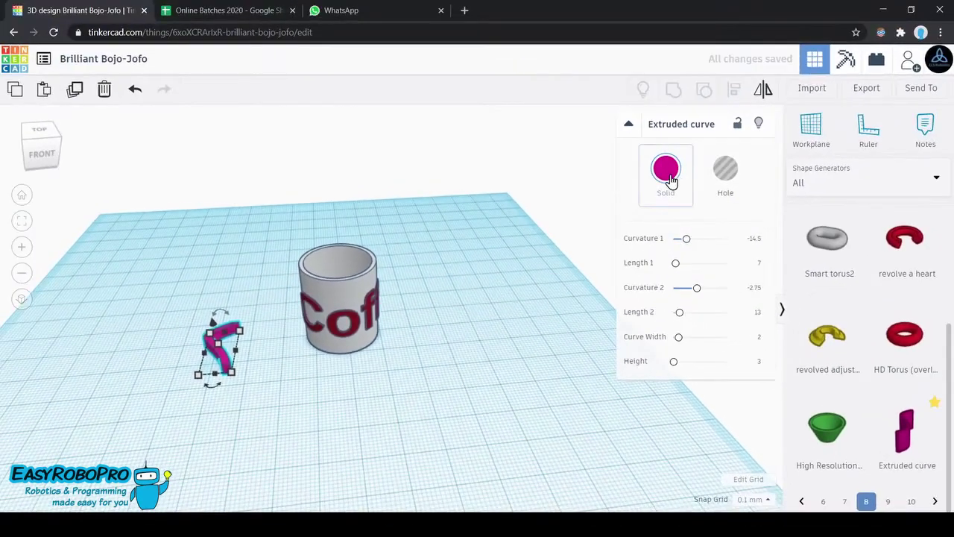
Recolor the extruded curve dark red to match the mug's lettering
left_click(677, 160)
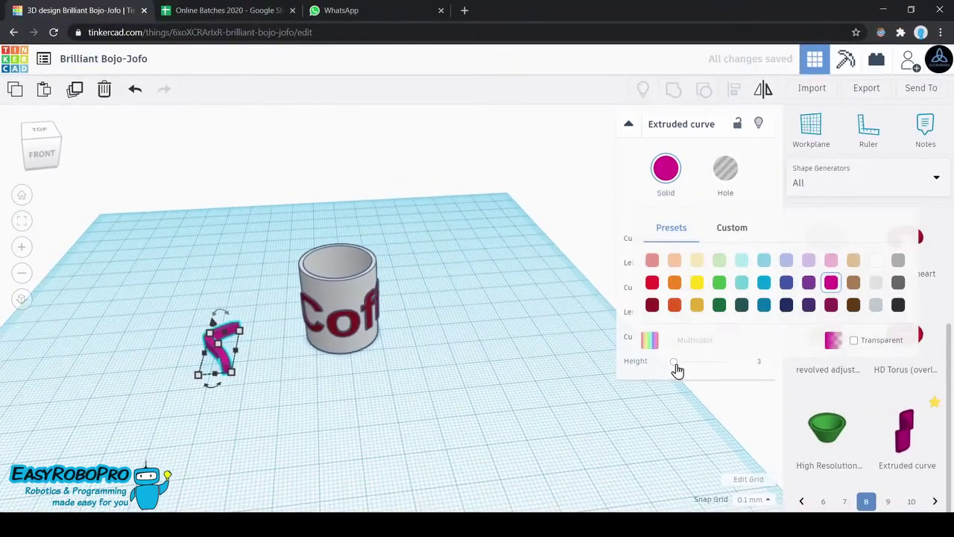
left_click(662, 317)
left_click(399, 419)
mouse_move(320, 411)
right_mouse_down()
mouse_move(398, 398)
mouse_move(368, 422)
mouse_move(322, 420)
right_mouse_up()
left_click(336, 328)
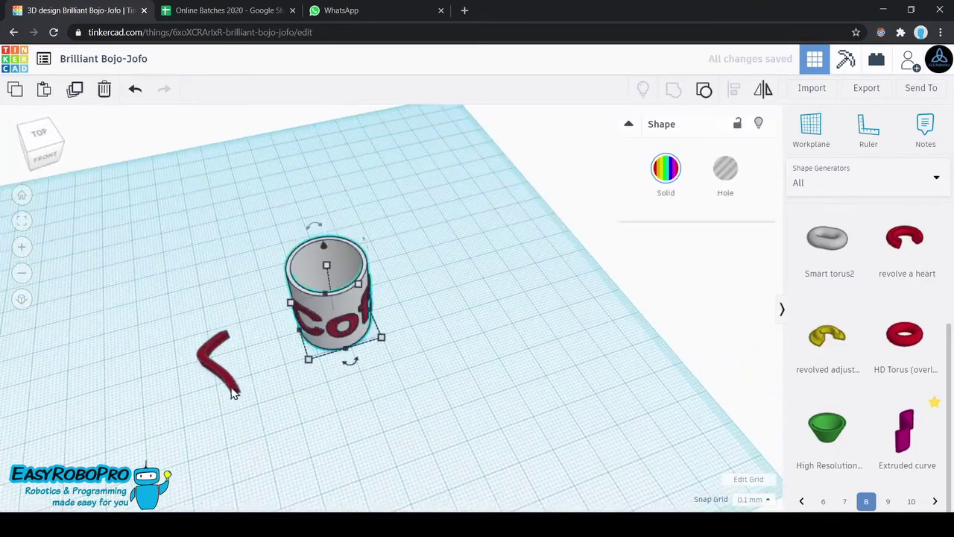
Rotate the extruded curve upright and raise it 3 mm above the workplane
left_click(236, 393)
right_click_drag(235, 394, 212, 320)
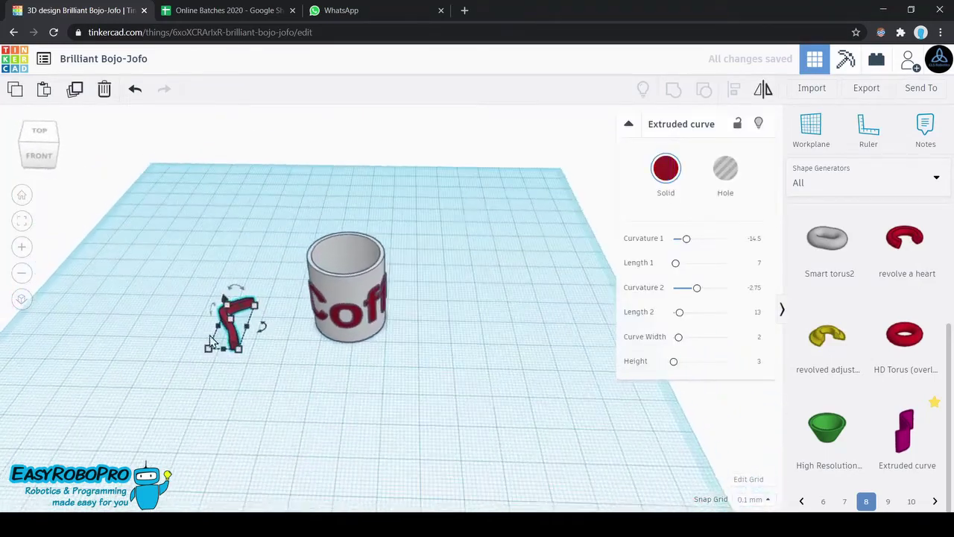
left_click_drag(212, 313, 216, 349)
right_click_drag(327, 397, 345, 377)
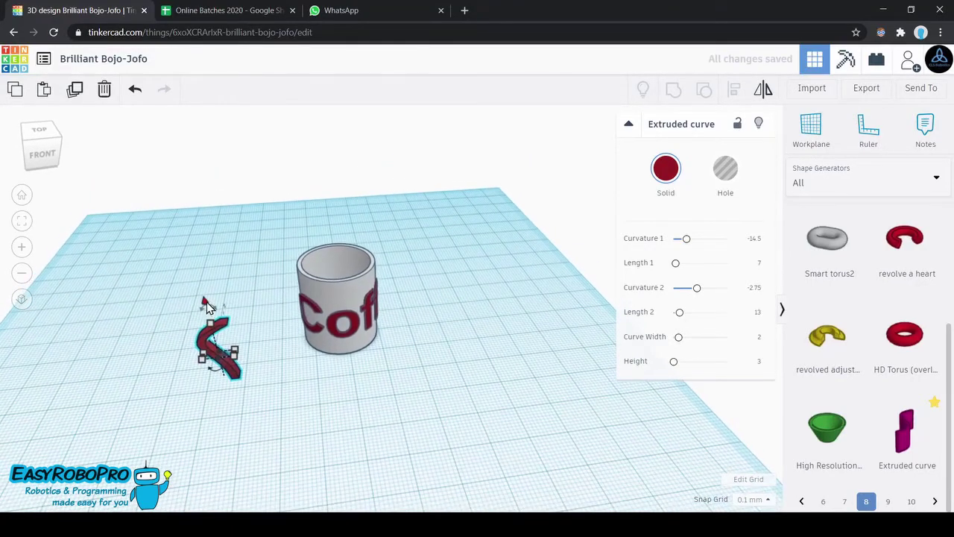
left_click_drag(203, 297, 202, 272)
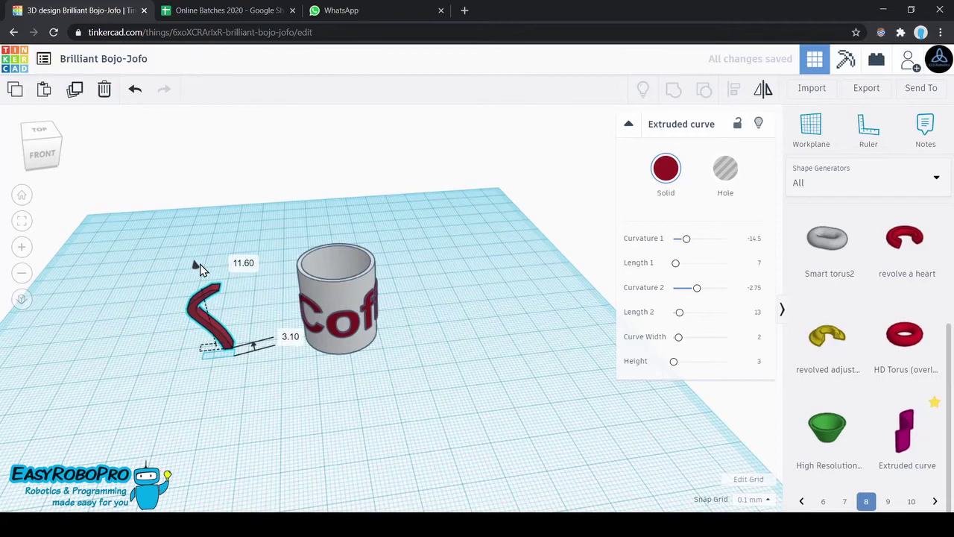
left_click_drag(200, 266, 199, 266)
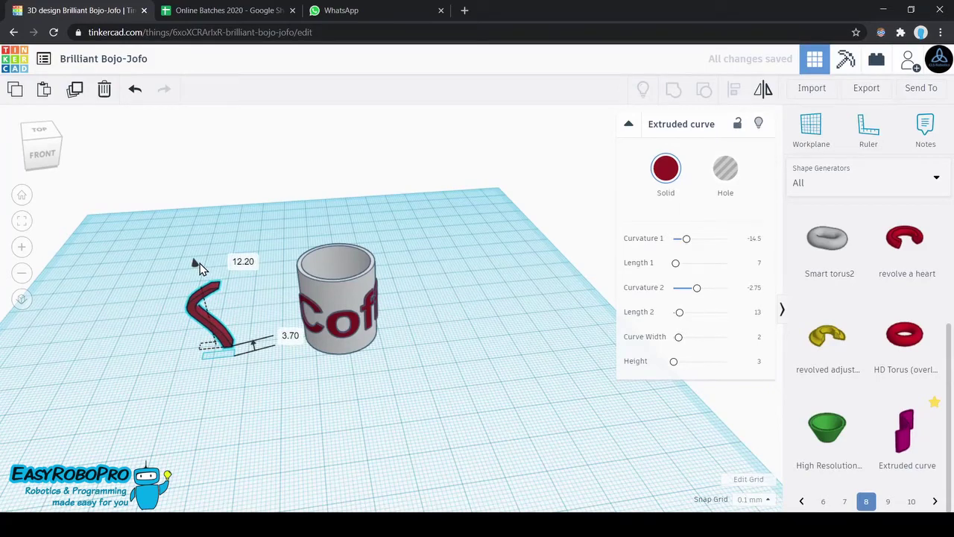
left_click_drag(199, 266, 201, 270)
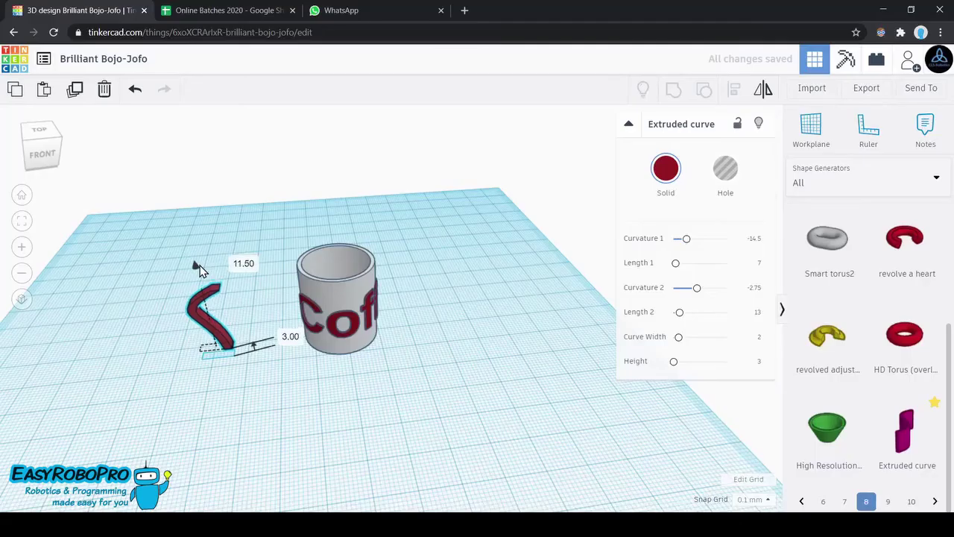
Rotate the mug about its vertical axis so the start of the lettering moves away from the handle side
left_click(283, 392)
left_click(328, 317)
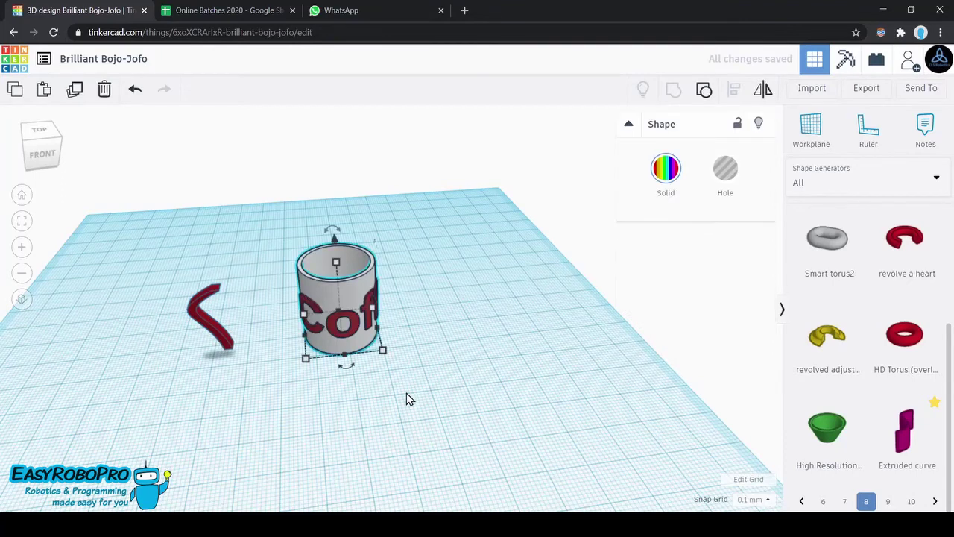
left_click_drag(345, 369, 381, 346)
left_click(277, 398)
Move the upright curve across the workplane until it meets the mug's side opposite the lettering
left_click(221, 336)
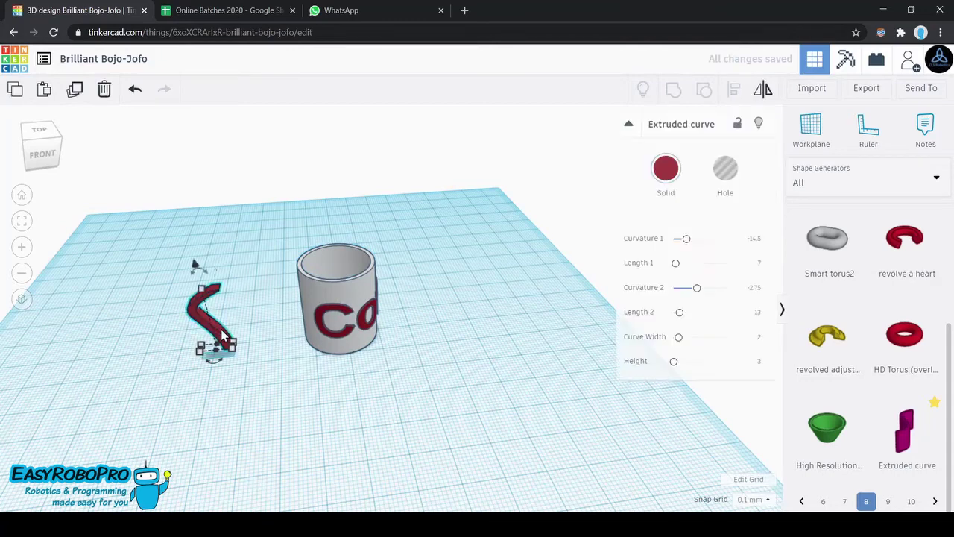
left_click_drag(233, 330, 306, 328)
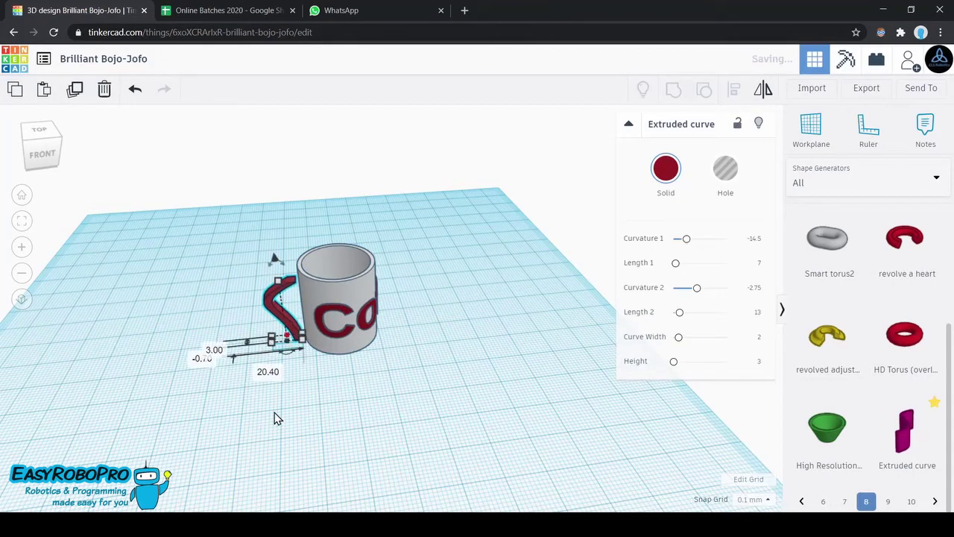
left_click(273, 416)
Align the handle and the mug on their centers along the workplane's depth
key("ctrl+a")
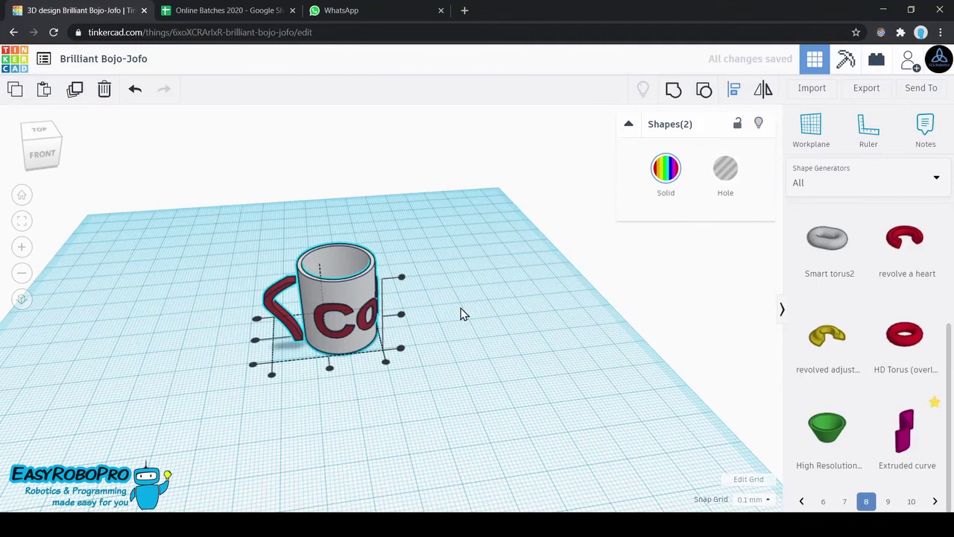
right_click_drag(460, 314, 481, 384)
left_click(256, 341)
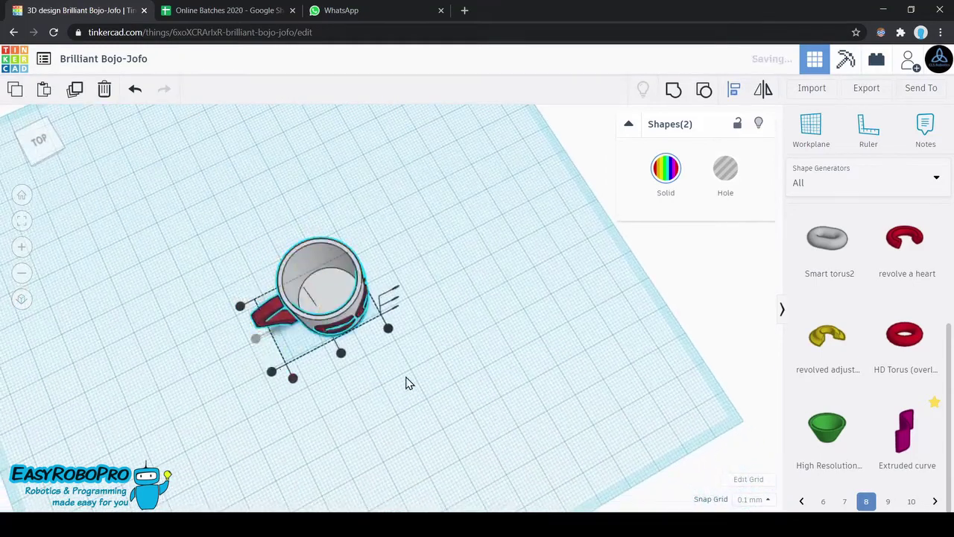
right_click_drag(406, 377, 361, 350)
left_click(369, 432)
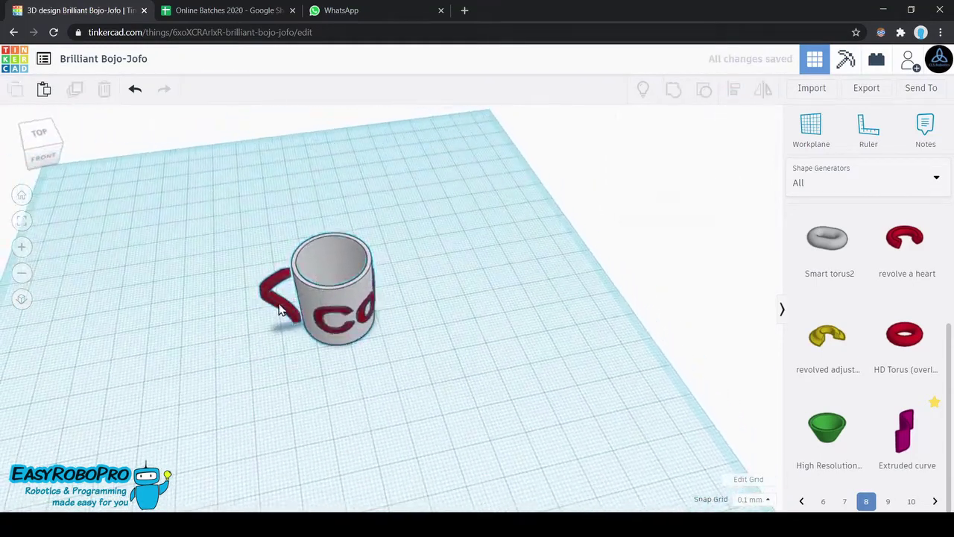
Nudge the handle toward the mug in small increments until both its ends join the outer wall
left_click(279, 306)
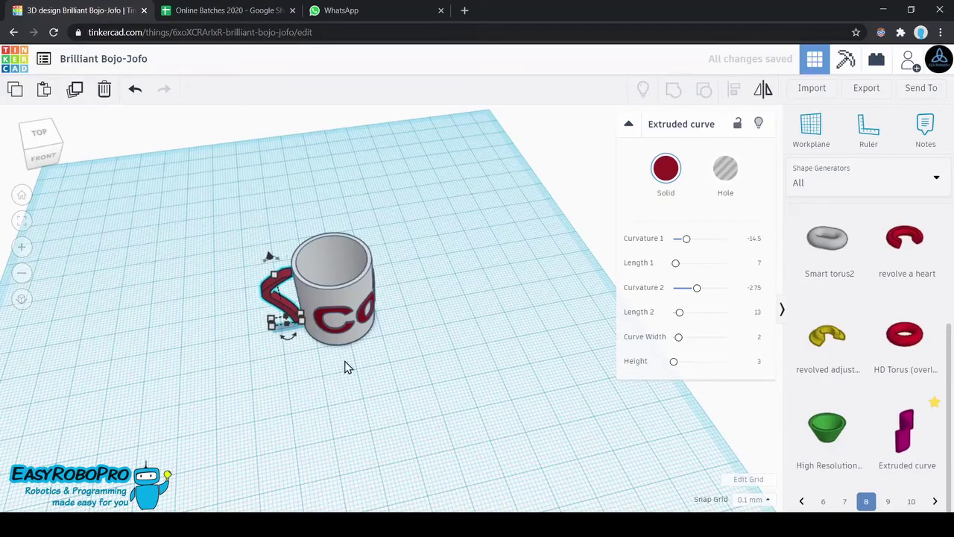
scroll(278, 354, "up", 3)
right_click_drag(350, 328, 372, 261)
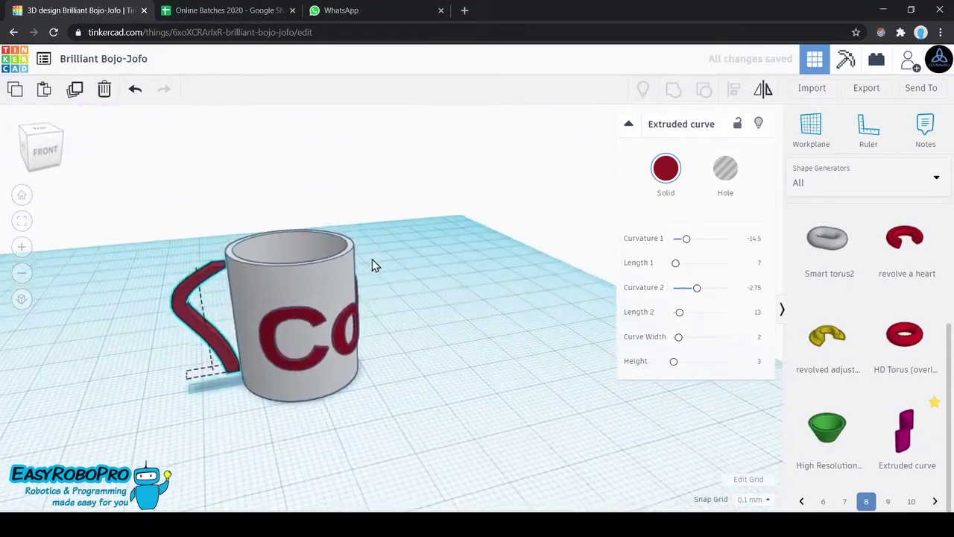
key("Right")
key("Right")
key("Right")
key("Right")
key("Right")
key("Right")
key("Right")
key("Right")
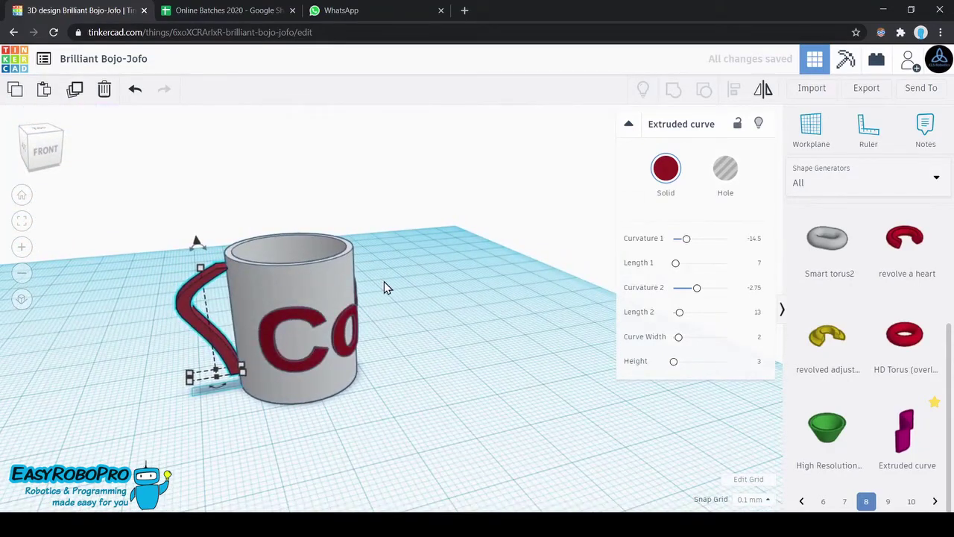
right_click_drag(384, 286, 430, 283)
Group the handle and the lettered mug into a single shape
left_click(397, 369)
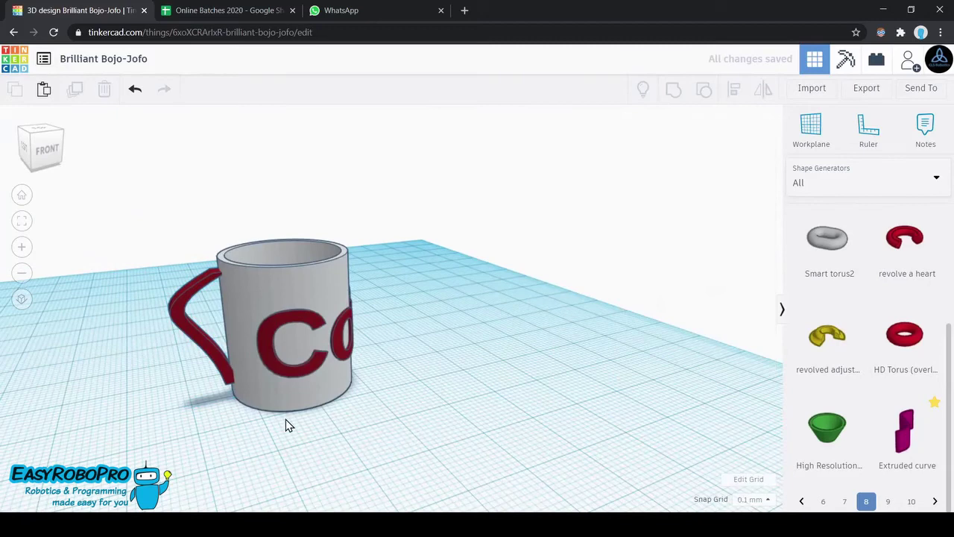
left_click(313, 289)
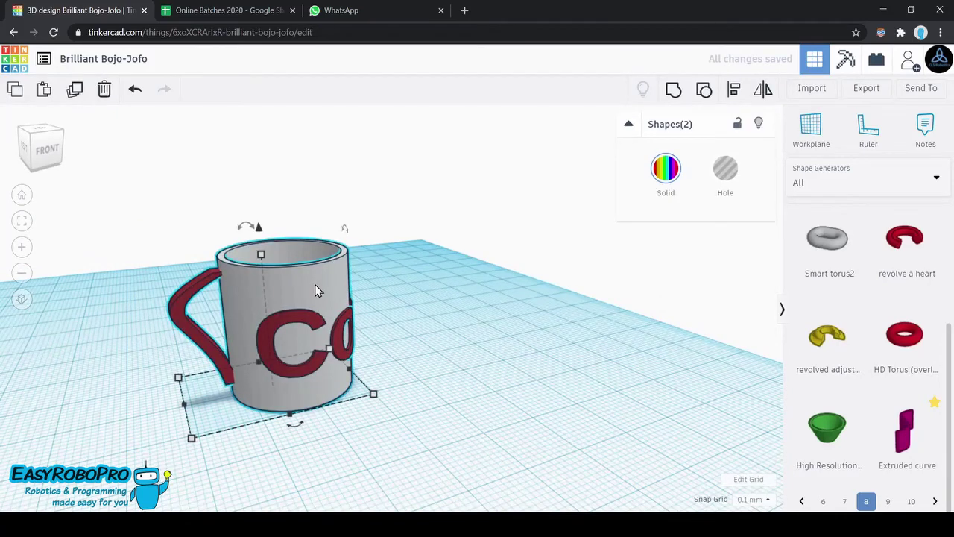
key("ctrl+g")
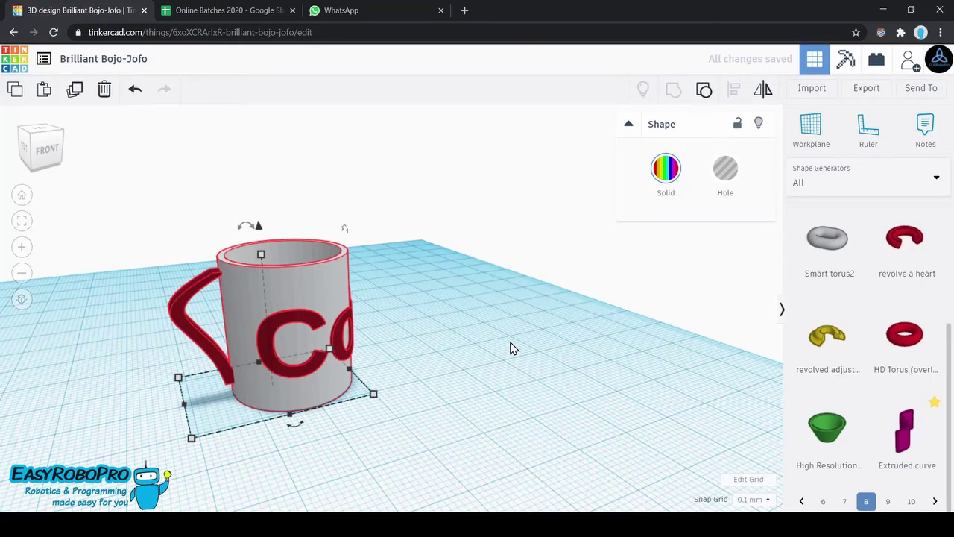
Examine the grouped mug close up from the front and right, checking the handle and the wrapped lettering
left_click(512, 349)
right_click_drag(486, 364, 330, 359)
left_click(310, 355)
key("f")
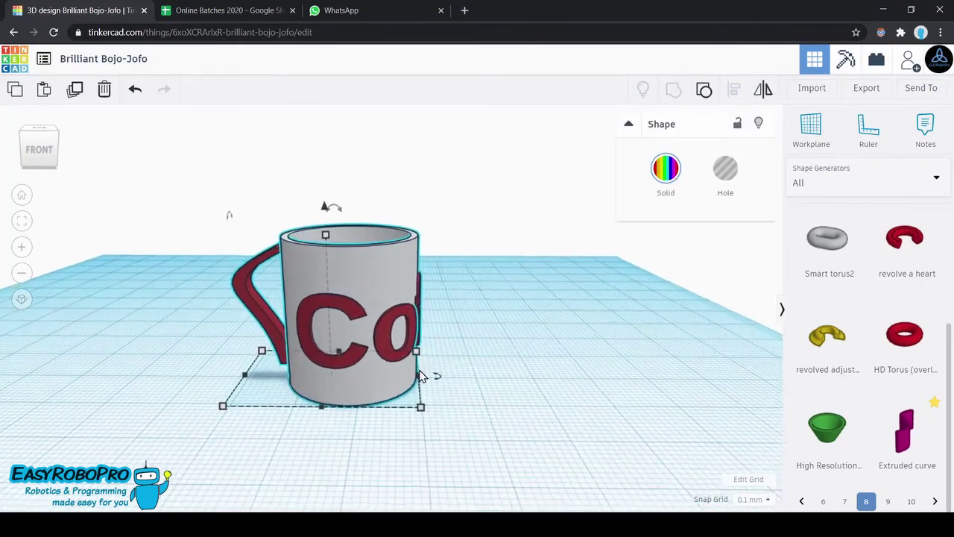
left_click(589, 351)
right_click_drag(613, 341, 558, 324)
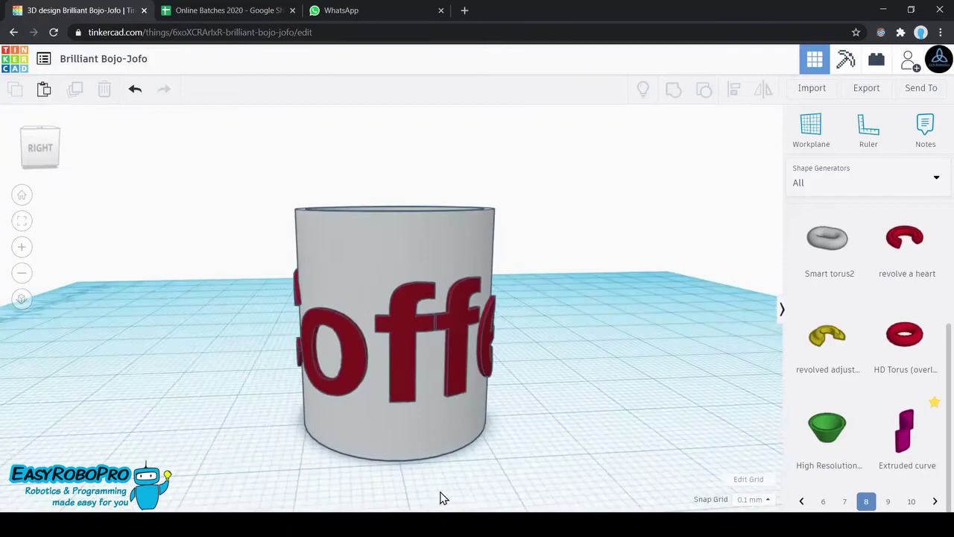